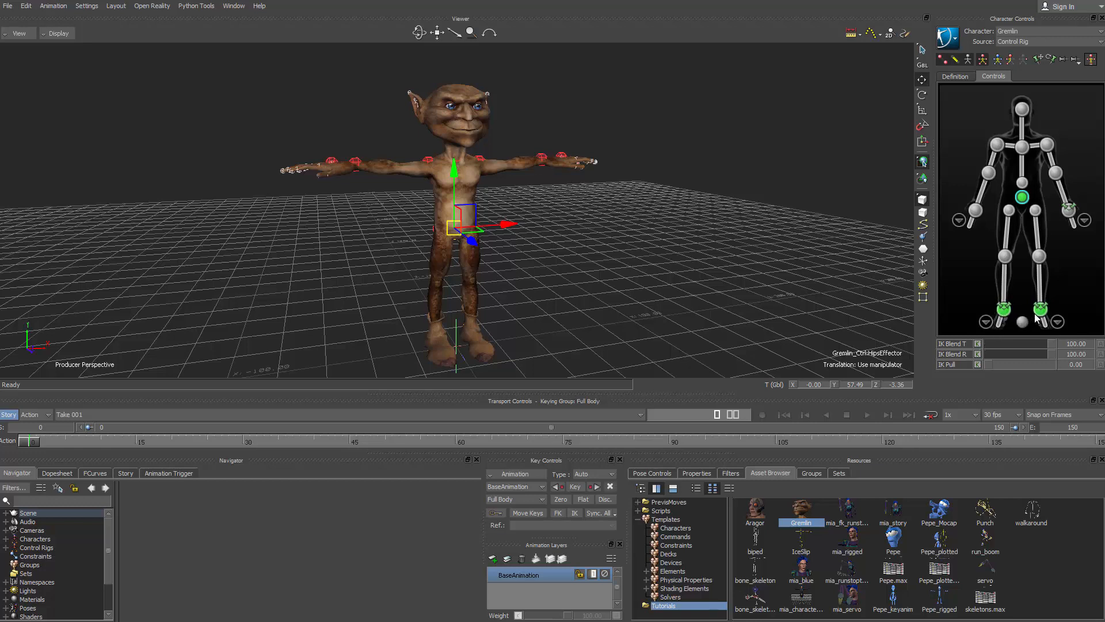
Compare the IK Blend T and IK Blend R settings of the right ankle, left ankle and left wrist effectors.
{"action": "left_click", "coordinate": [1005, 311]}
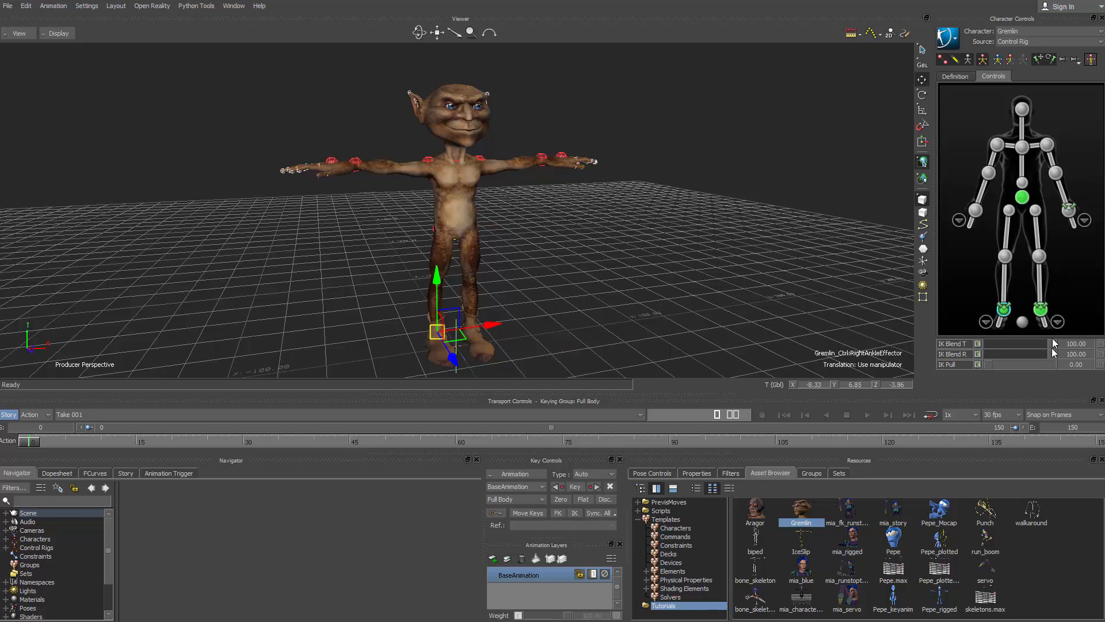
{"action": "left_click", "coordinate": [1041, 311]}
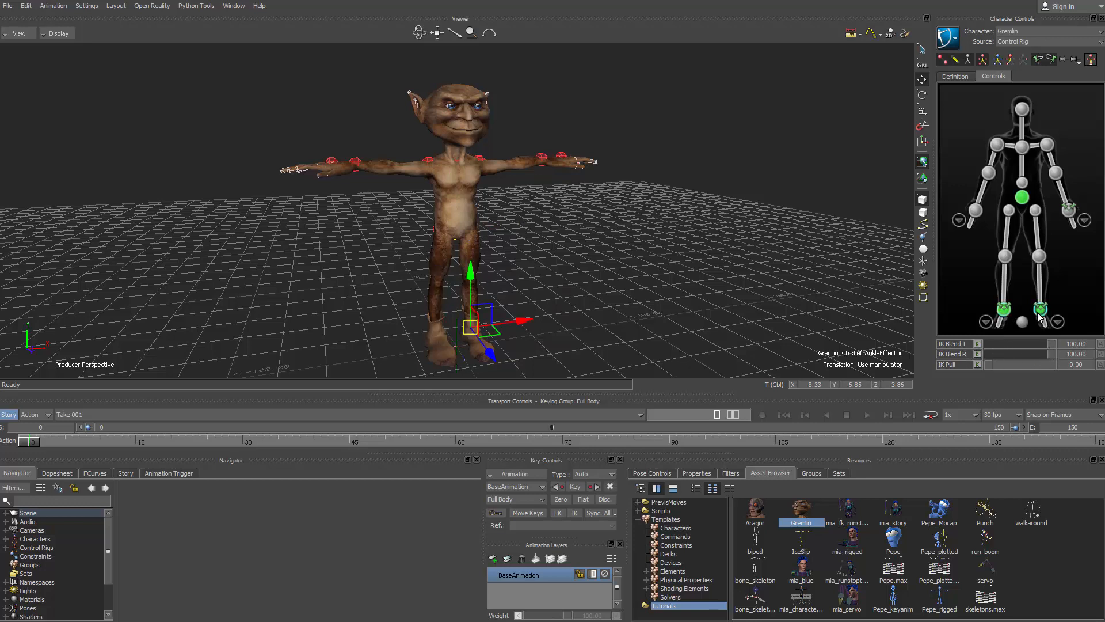
{"action": "left_click", "coordinate": [1068, 210]}
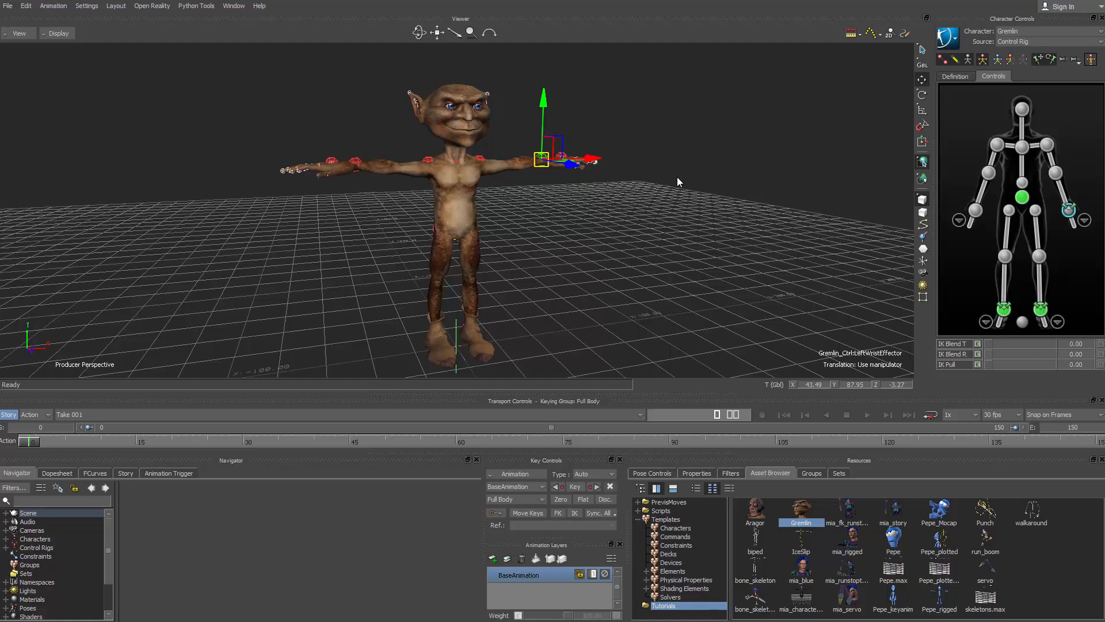
Switch the transform reference to Local and rotate the left wrist effector about -85 degrees on Z, bending the hand upward.
{"action": "left_click_drag", "start_coordinate": [655, 206], "coordinate": [613, 201], "text": "ctrl+shift"}
{"action": "left_click_drag", "start_coordinate": [639, 256], "coordinate": [685, 248], "text": "ctrl+shift"}
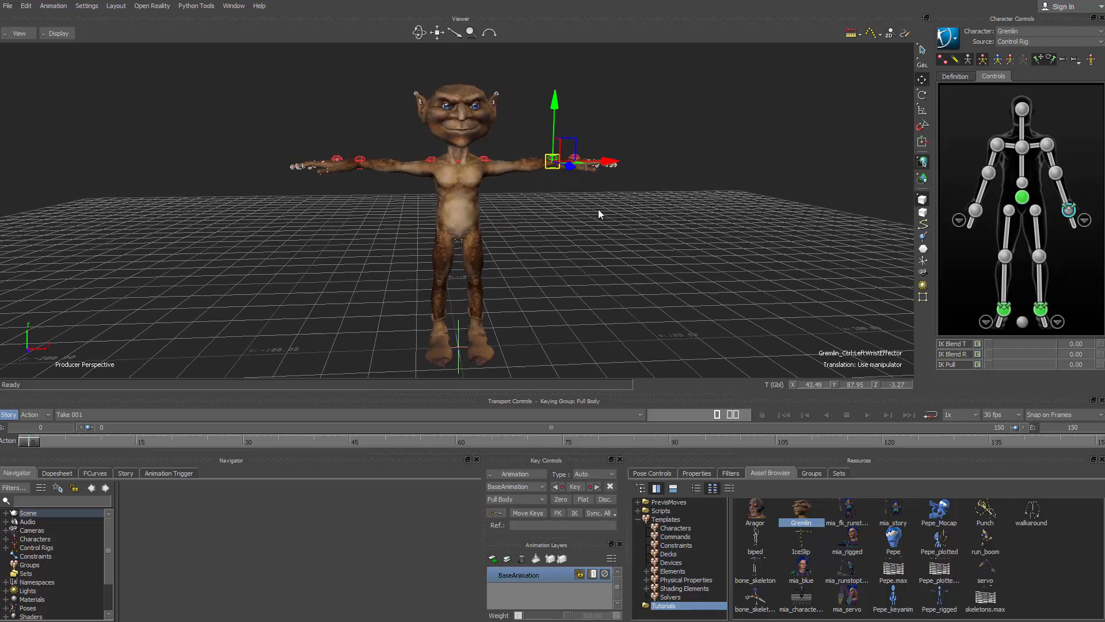
{"action": "left_click", "coordinate": [923, 96]}
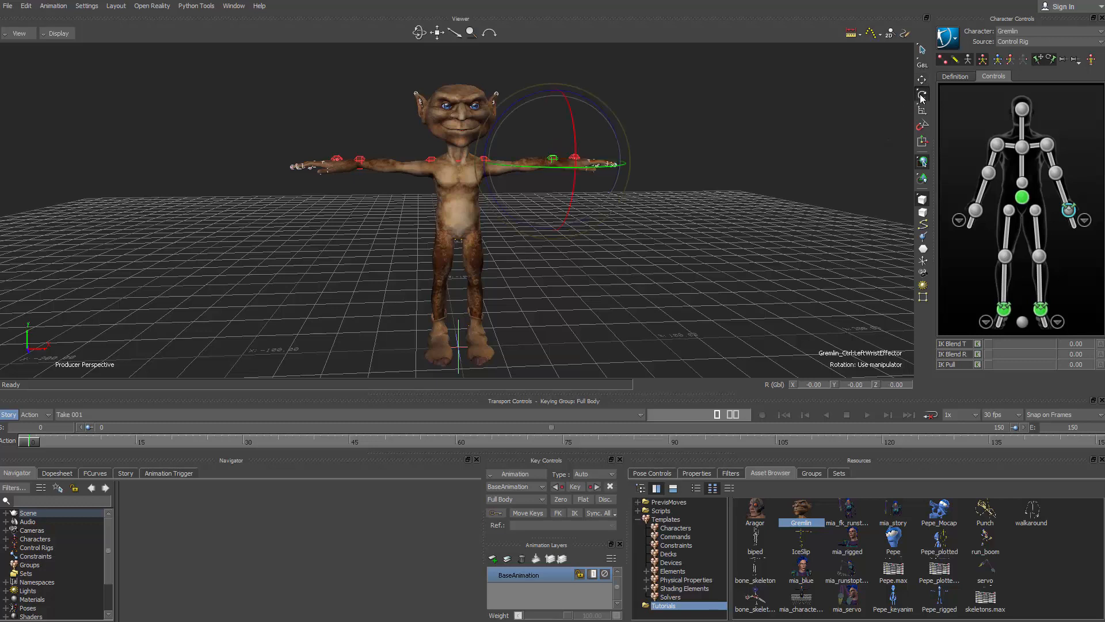
{"action": "left_click", "coordinate": [922, 65]}
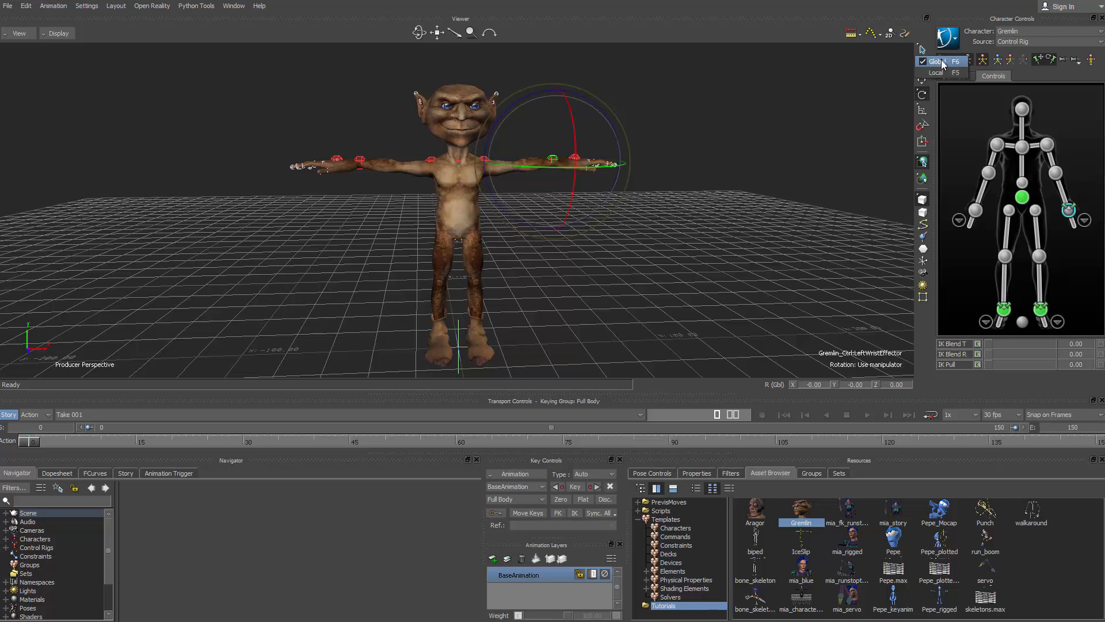
{"action": "left_click", "coordinate": [937, 73]}
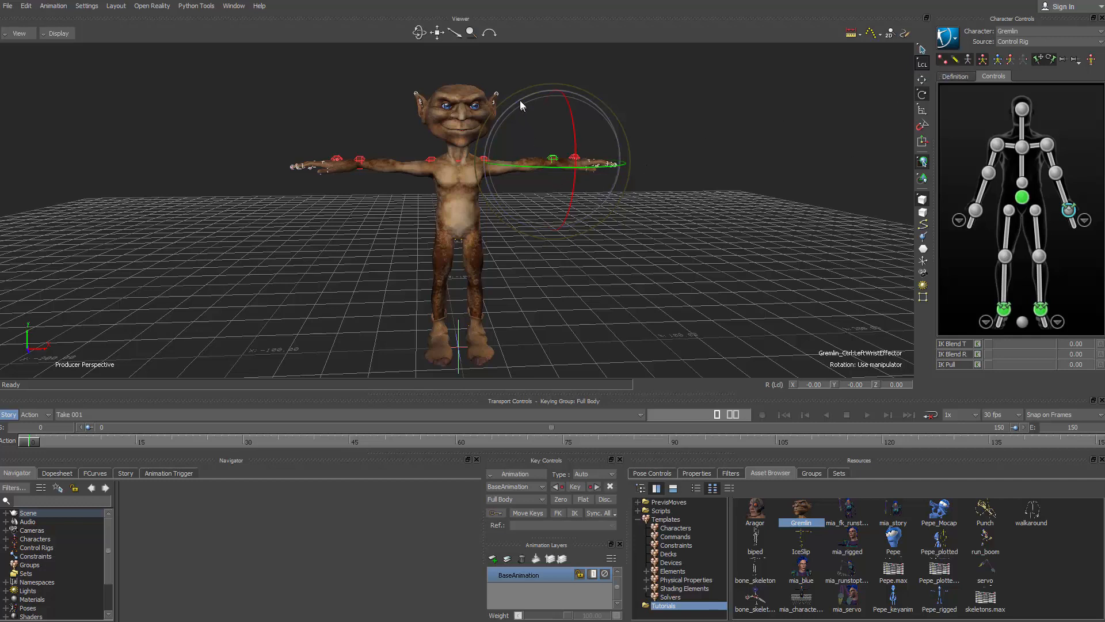
{"action": "left_click_drag", "start_coordinate": [519, 99], "coordinate": [492, 149]}
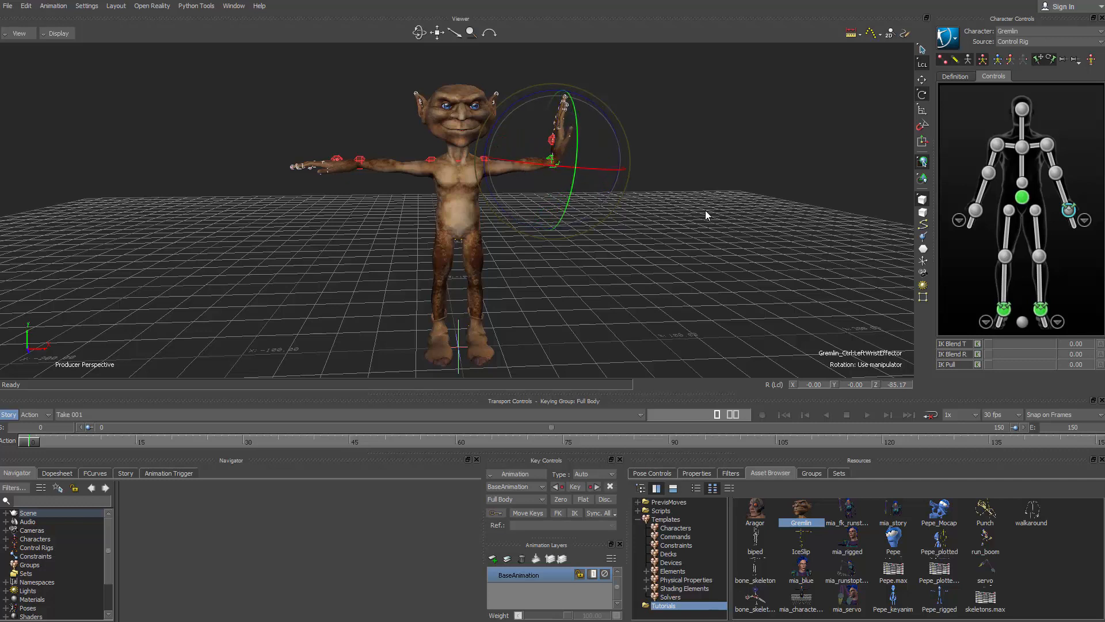
Nudge the hips effector to about X -0.50, Y 57.42 and set a full-body key at frame 0.
{"action": "left_click", "coordinate": [1023, 199]}
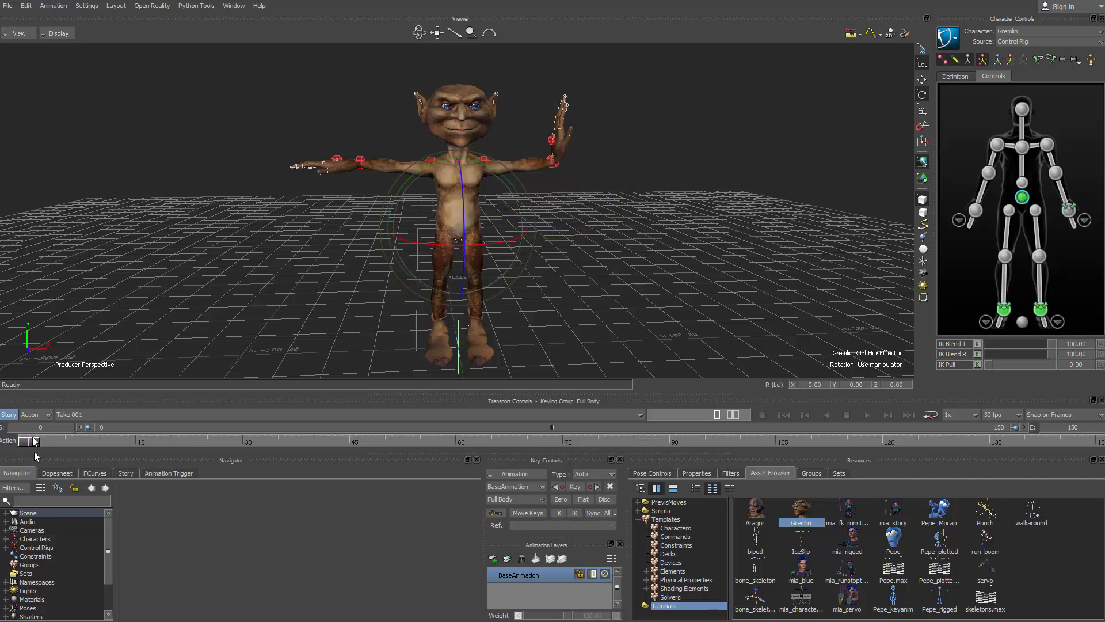
{"action": "left_click", "coordinate": [922, 80]}
{"action": "mouse_move", "coordinate": [516, 230]}
{"action": "left_mouse_down"}
{"action": "mouse_move", "coordinate": [530, 227]}
{"action": "mouse_move", "coordinate": [513, 226]}
{"action": "left_mouse_up"}
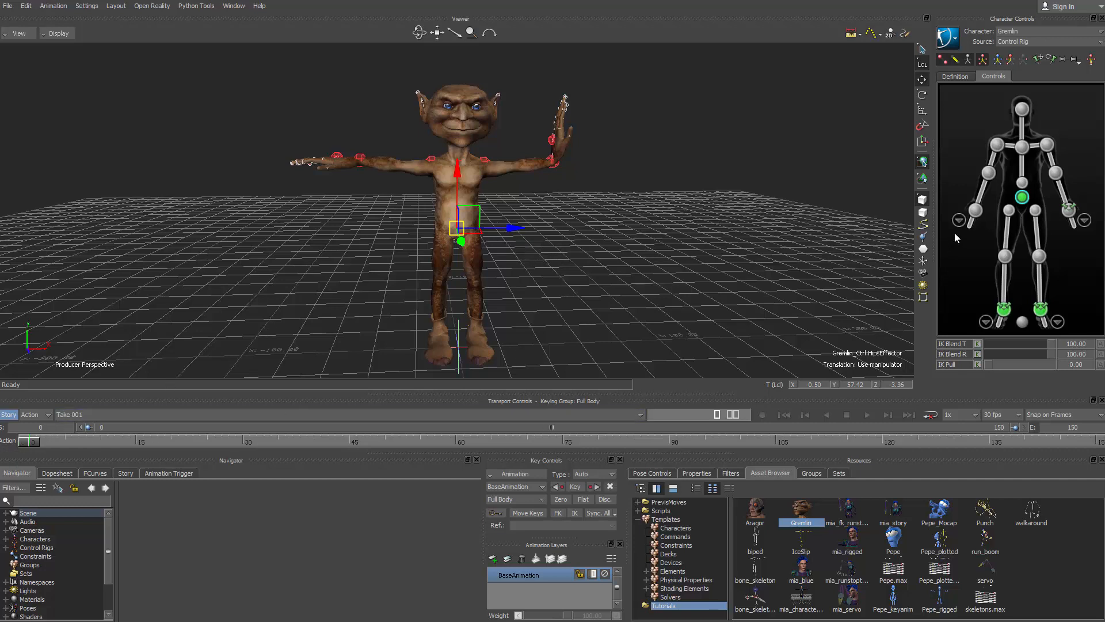
{"action": "left_click", "coordinate": [1022, 197]}
{"action": "left_click", "coordinate": [575, 486]}
At frame 30, shift the hips effector sideways to about X 13.74, Y 55.21 and set a full-body key.
{"action": "left_click_drag", "start_coordinate": [40, 442], "coordinate": [242, 437]}
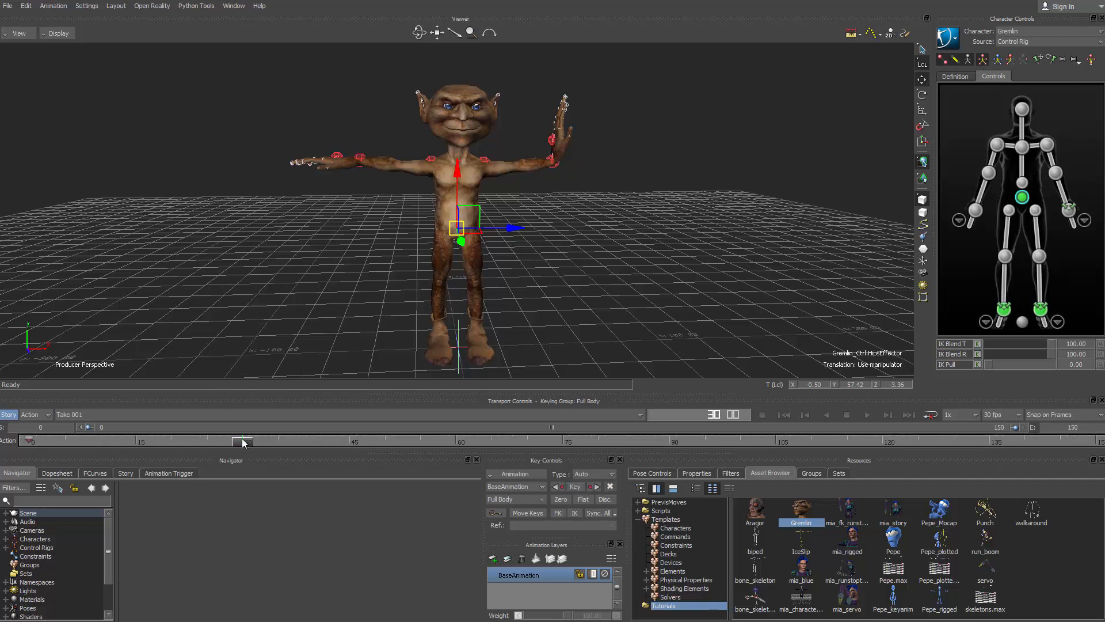
{"action": "left_click_drag", "start_coordinate": [513, 230], "coordinate": [545, 233]}
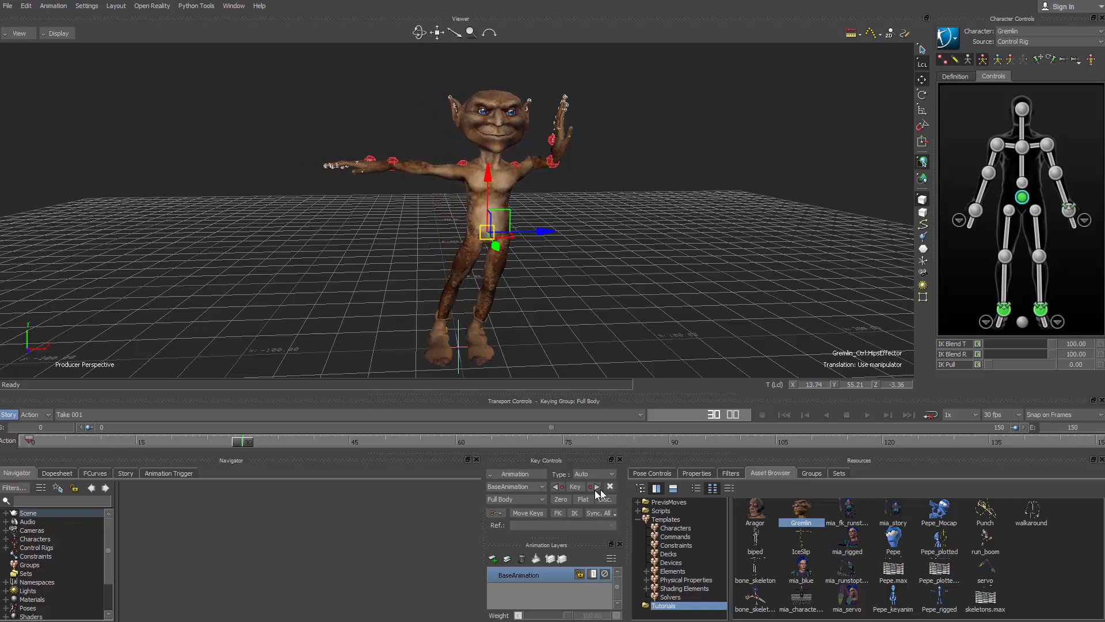
{"action": "left_click", "coordinate": [575, 486]}
At frame 60, move the hips effector back to the centre at about X -0.10 and set a full-body key.
{"action": "left_click_drag", "start_coordinate": [239, 440], "coordinate": [457, 445]}
{"action": "left_click_drag", "start_coordinate": [541, 233], "coordinate": [520, 231]}
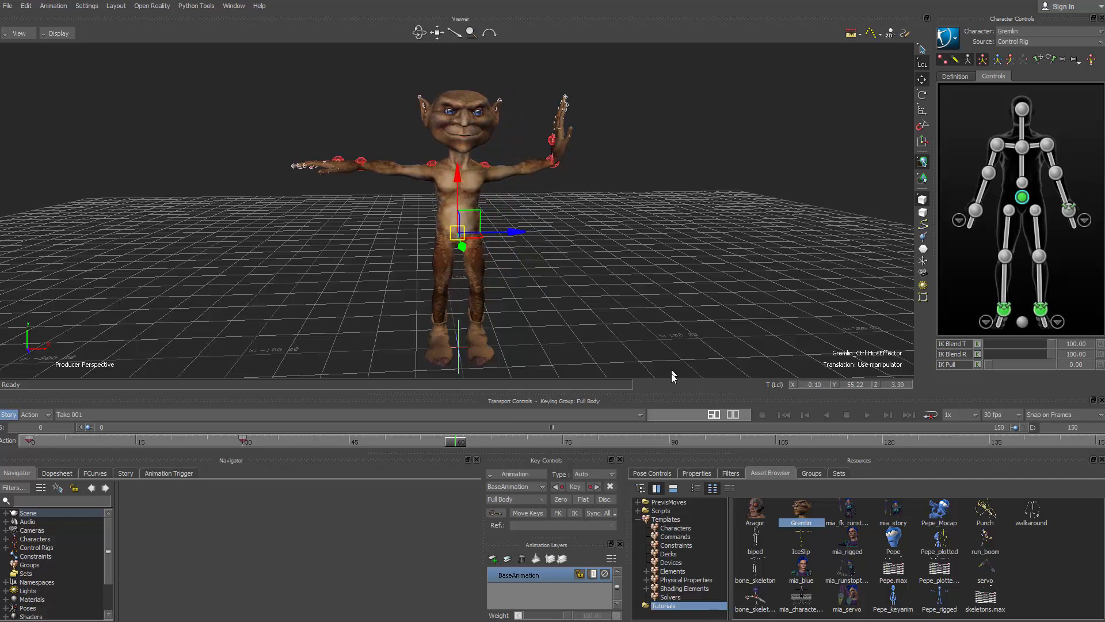
{"action": "left_click", "coordinate": [575, 486]}
At frame 0, compare the IK blend settings of the left wrist and left ankle effectors and scrub the start of the motion.
{"action": "left_click_drag", "start_coordinate": [451, 446], "coordinate": [26, 442]}
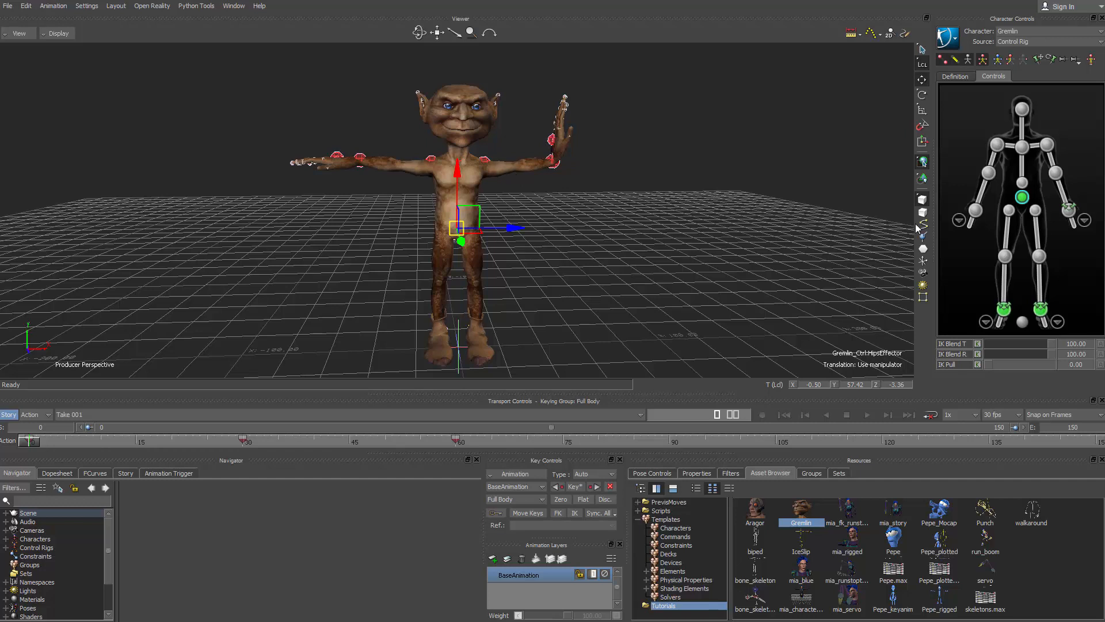
{"action": "left_click", "coordinate": [1068, 210]}
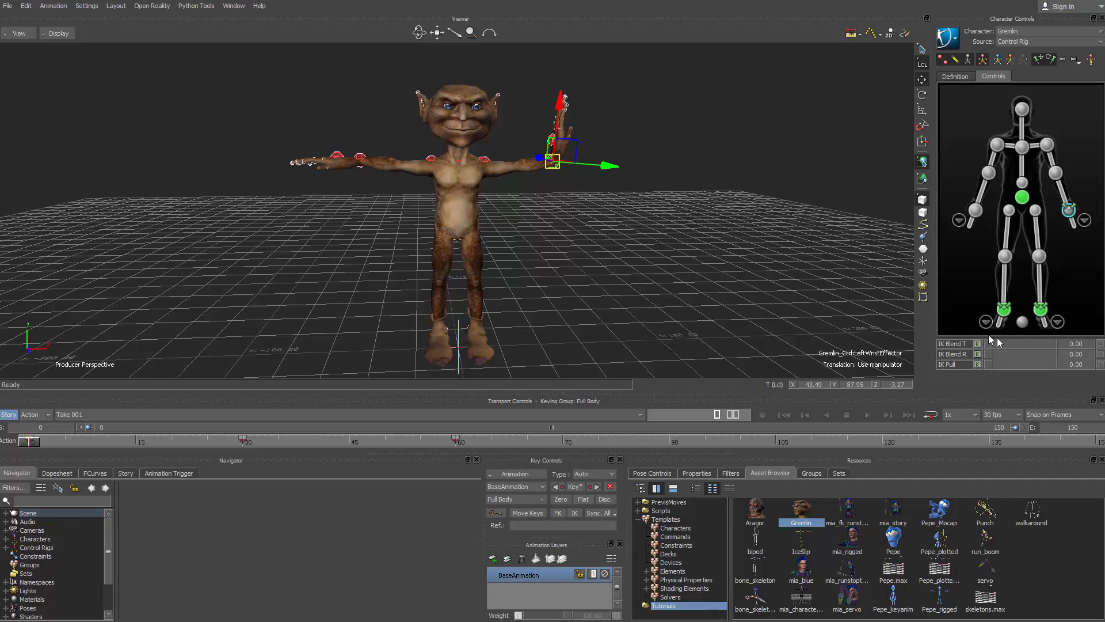
{"action": "left_click", "coordinate": [1041, 309]}
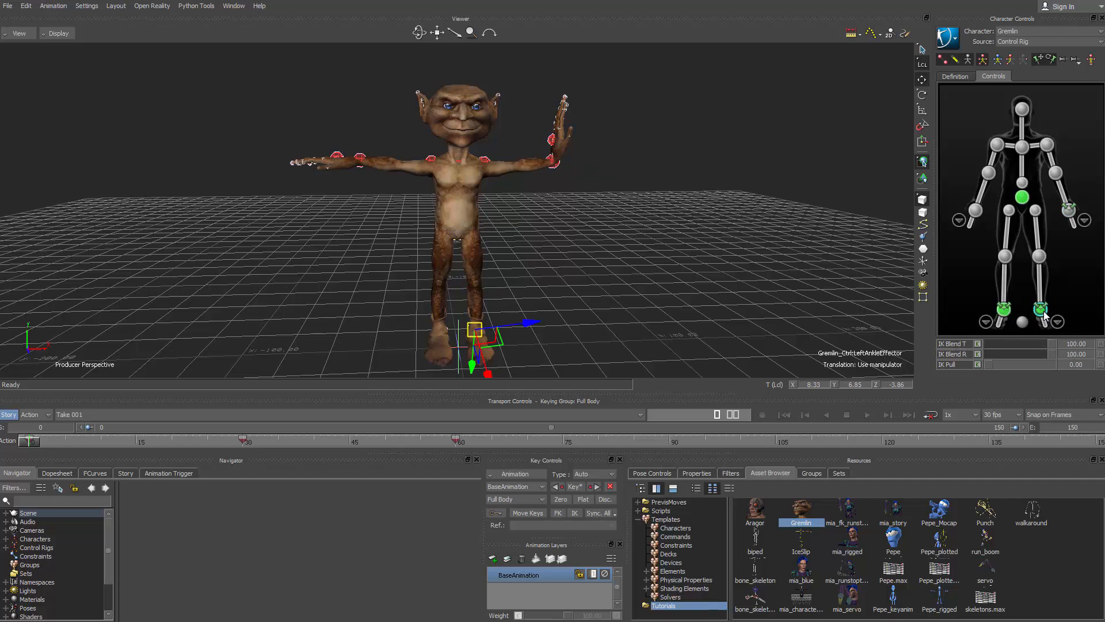
{"action": "left_click", "coordinate": [1069, 211]}
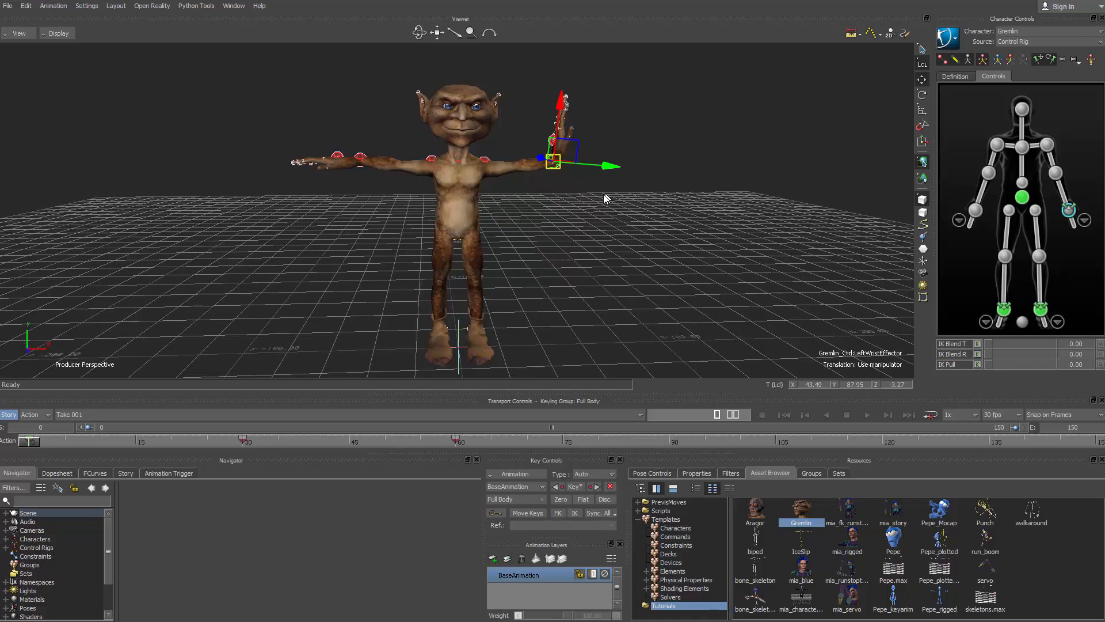
{"action": "left_click_drag", "start_coordinate": [604, 194], "coordinate": [561, 212], "text": "ctrl+shift"}
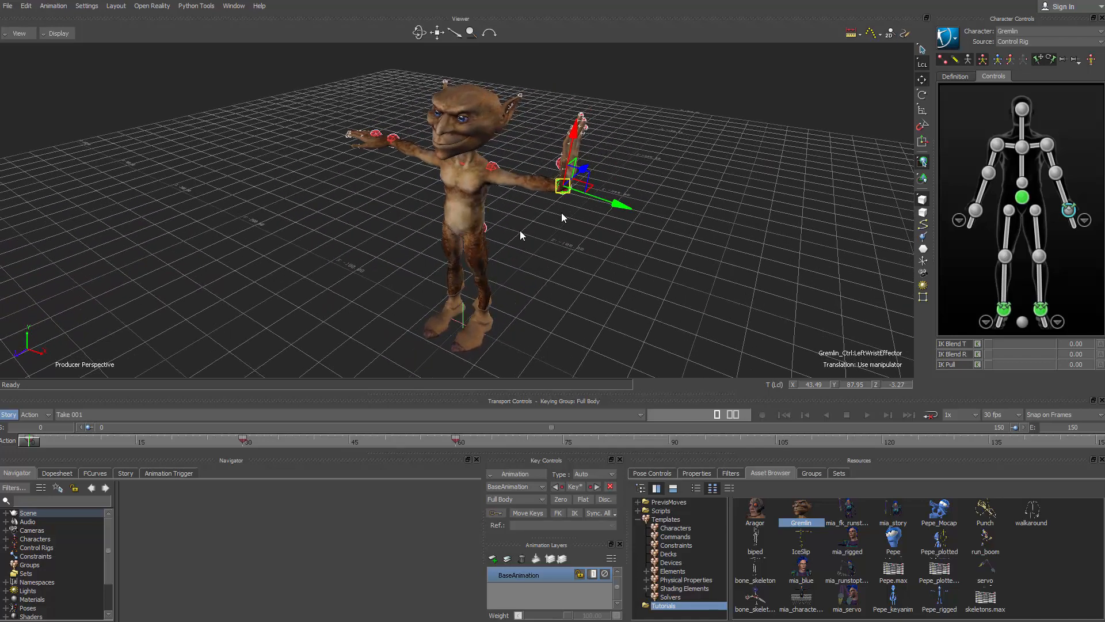
{"action": "left_click_drag", "start_coordinate": [42, 440], "coordinate": [66, 436]}
{"action": "left_click_drag", "start_coordinate": [496, 285], "coordinate": [565, 267], "text": "ctrl+shift"}
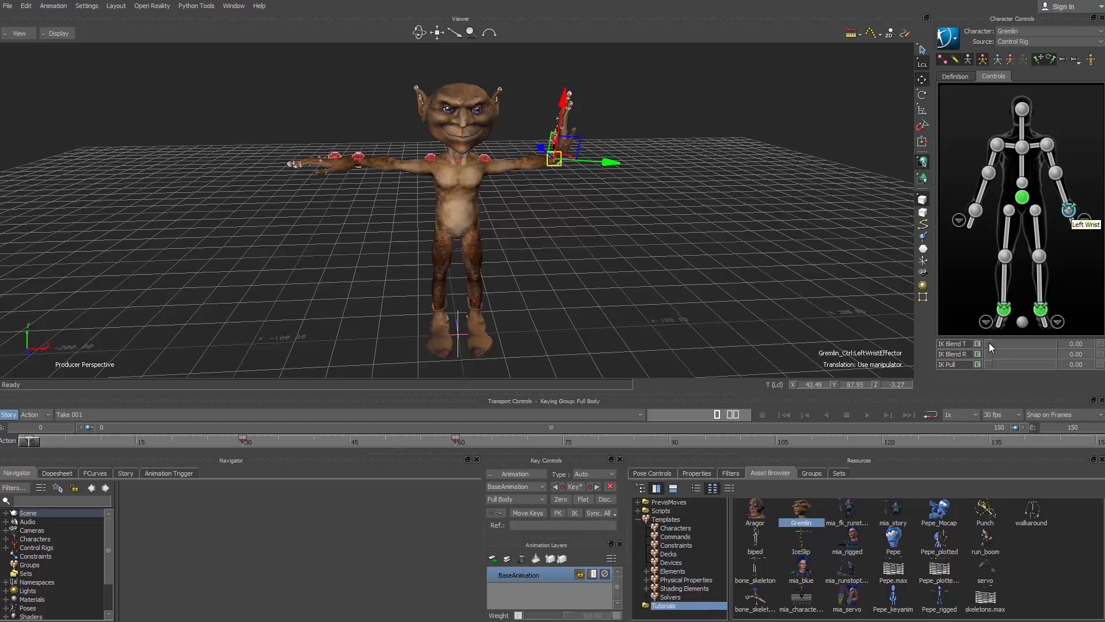
Set the left wrist effector's IK Blend T and IK Blend R to 100 and scrub the animation to frame 60.
{"action": "left_click_drag", "start_coordinate": [989, 346], "coordinate": [1035, 357]}
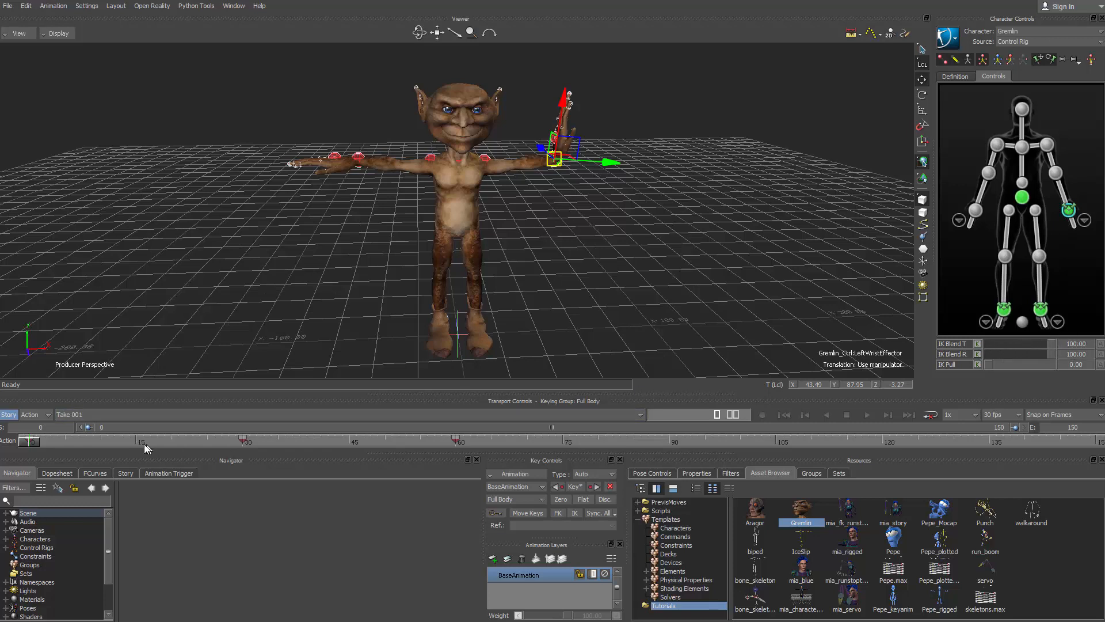
{"action": "left_click_drag", "start_coordinate": [35, 443], "coordinate": [456, 442]}
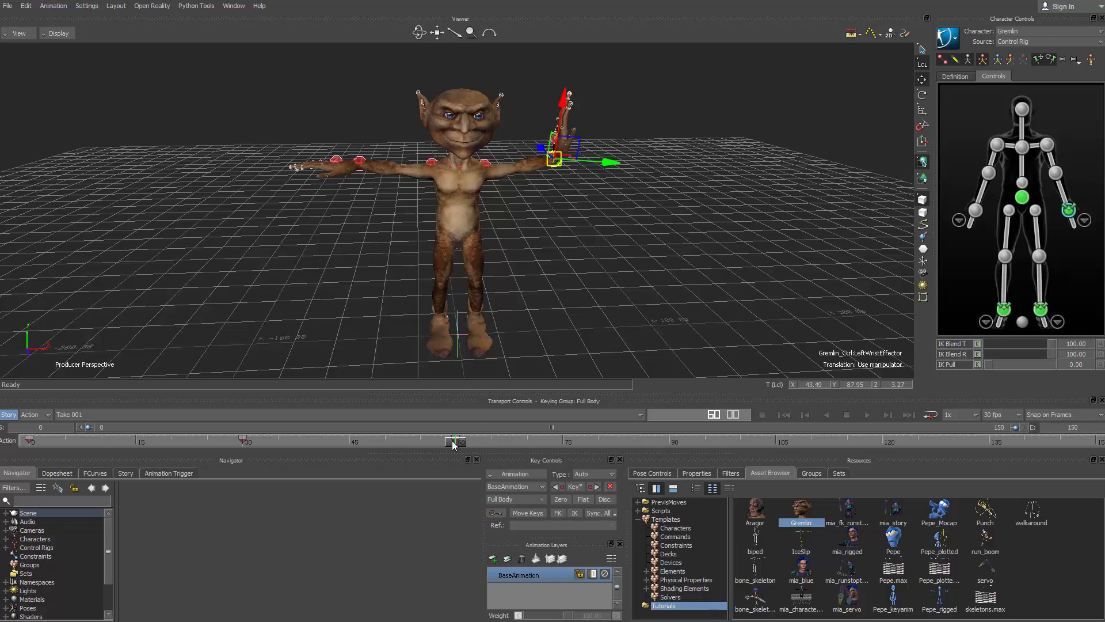
{"action": "mouse_move", "coordinate": [455, 442]}
{"action": "left_mouse_down"}
{"action": "mouse_move", "coordinate": [252, 446]}
{"action": "mouse_move", "coordinate": [458, 441]}
{"action": "left_mouse_up"}
{"action": "left_click_drag", "start_coordinate": [499, 215], "coordinate": [548, 237], "text": "ctrl+shift"}
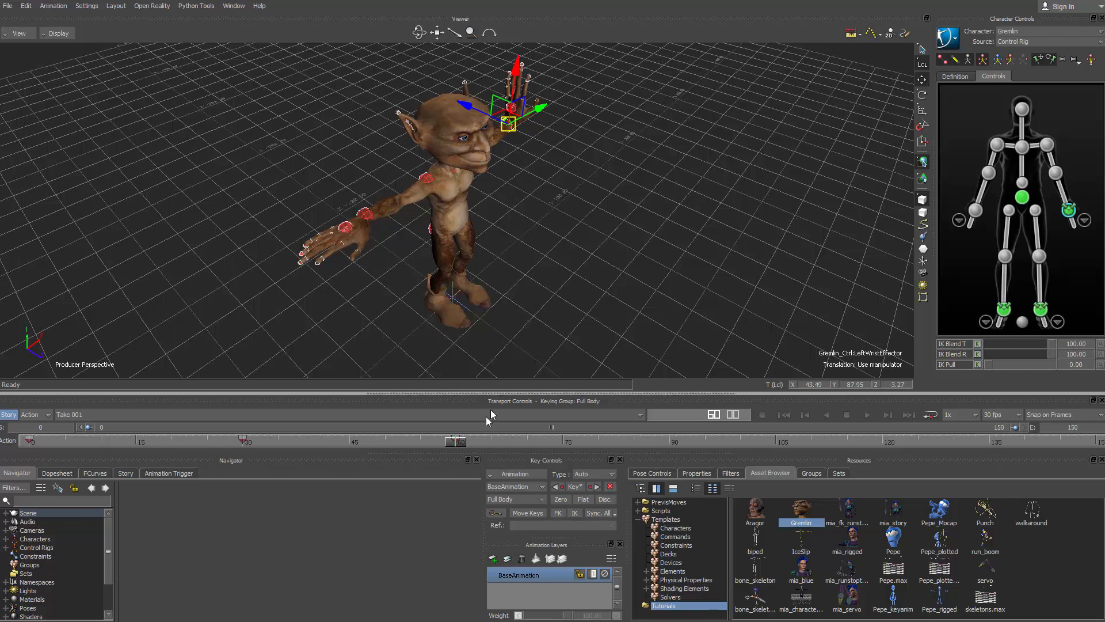
At frame 30, move the right wrist effector across the body to about X 14.22, Y 85.67, Z 20.64 and key it in Body Part mode.
{"action": "left_click", "coordinate": [975, 211]}
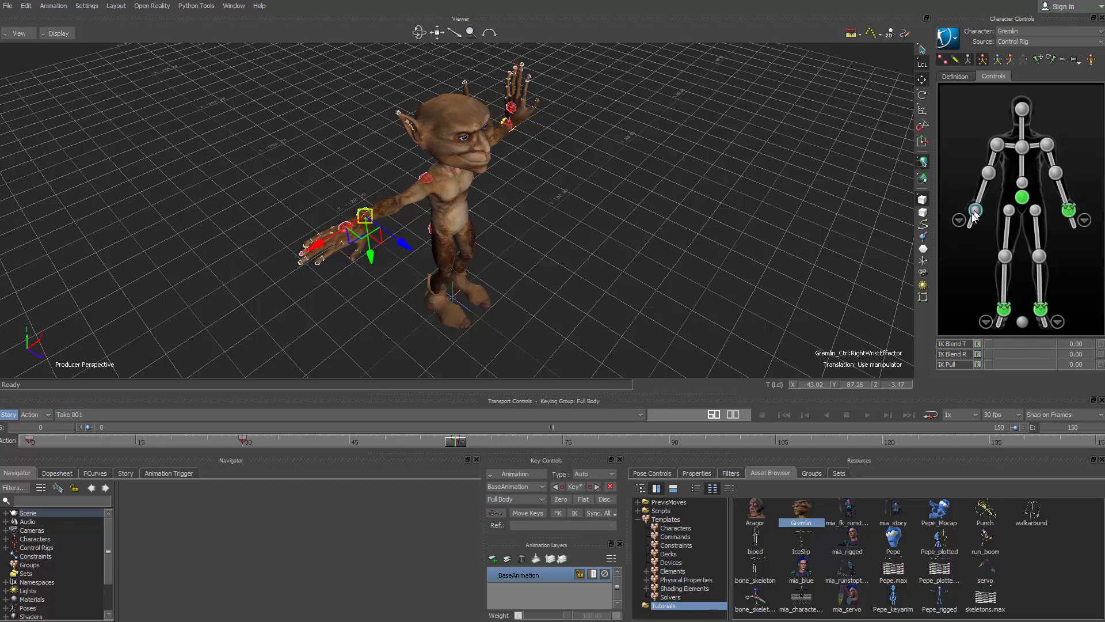
{"action": "left_click_drag", "start_coordinate": [457, 441], "coordinate": [31, 441]}
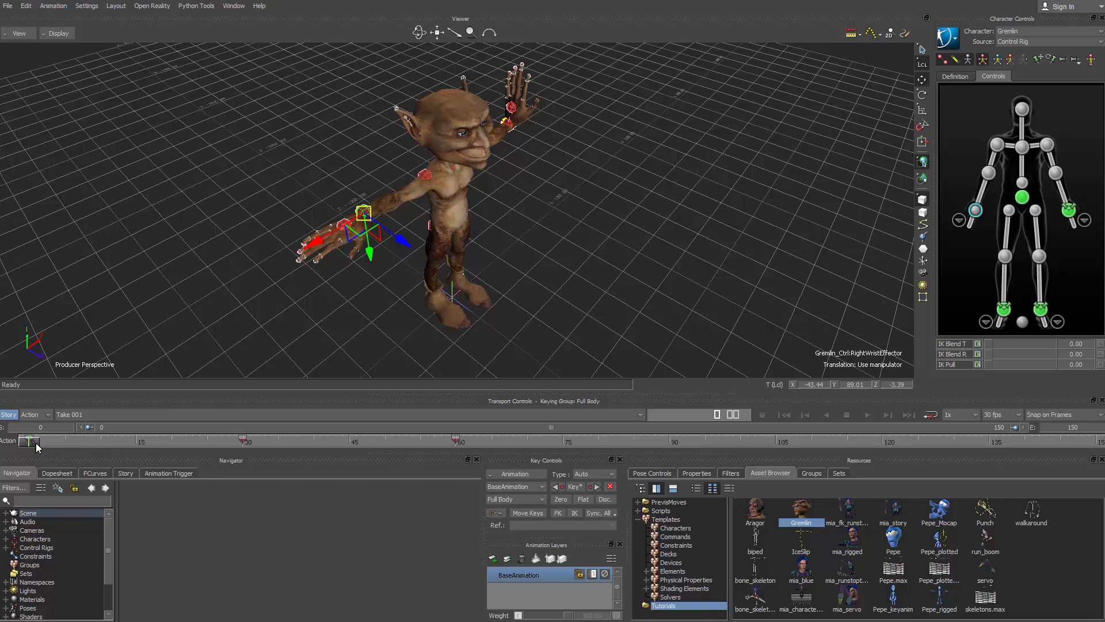
{"action": "left_click_drag", "start_coordinate": [36, 447], "coordinate": [243, 448]}
{"action": "left_click_drag", "start_coordinate": [399, 220], "coordinate": [520, 196]}
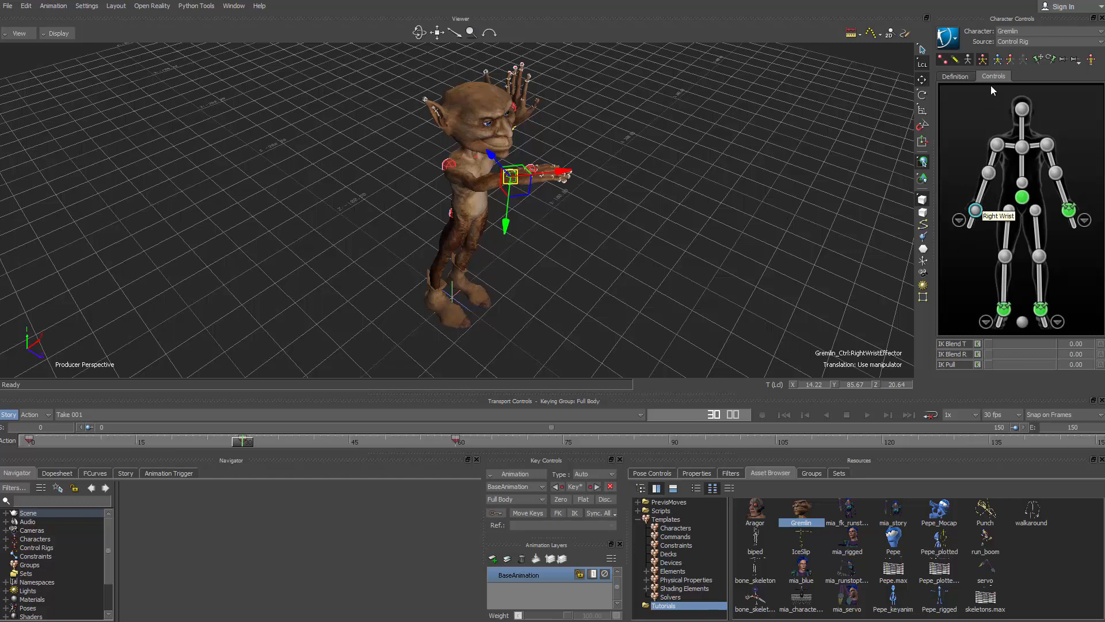
{"action": "left_click", "coordinate": [1010, 60]}
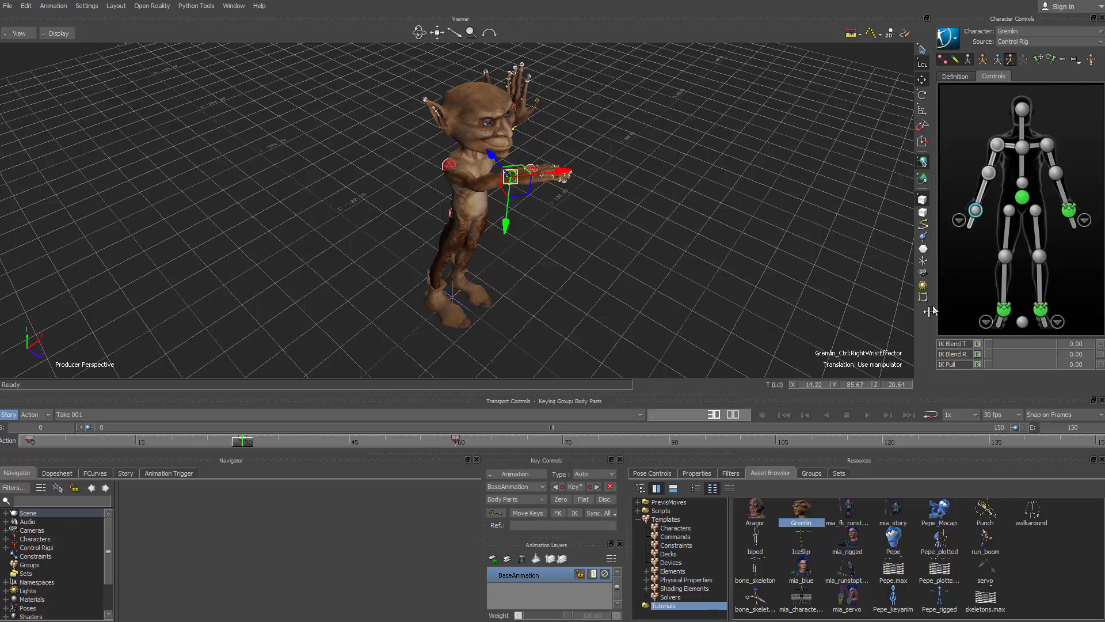
{"action": "left_click", "coordinate": [575, 487]}
At frame 0, set the right wrist effector's IK Blend T and IK Blend R to 100 and scrub the arm motion to frame 30.
{"action": "left_click_drag", "start_coordinate": [243, 442], "coordinate": [28, 442]}
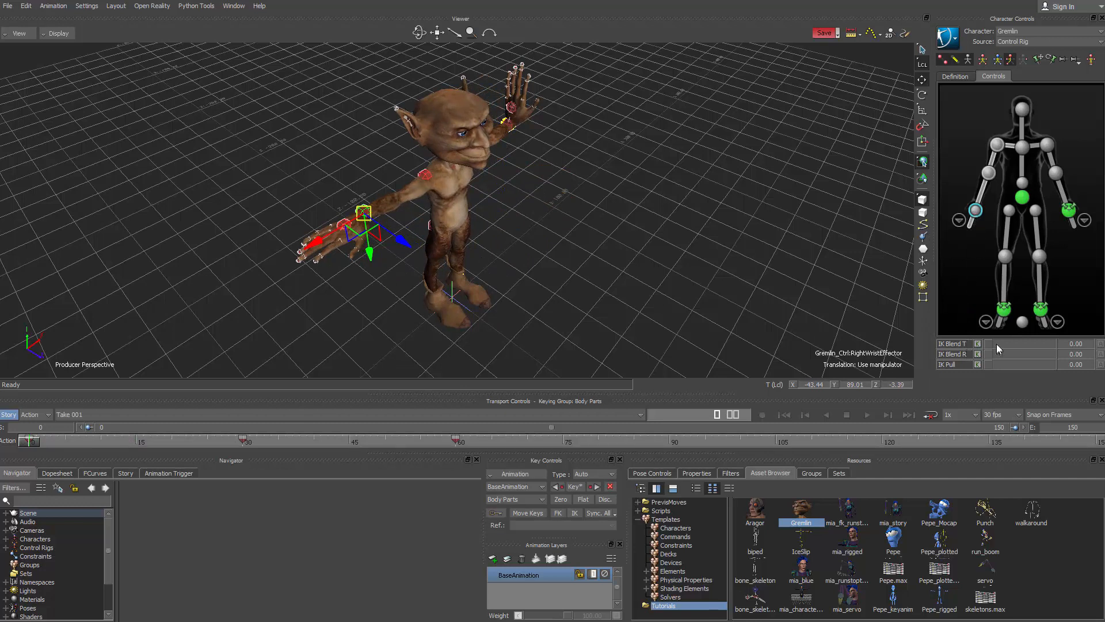
{"action": "left_click_drag", "start_coordinate": [990, 342], "coordinate": [1059, 343]}
{"action": "left_click_drag", "start_coordinate": [986, 353], "coordinate": [1040, 360]}
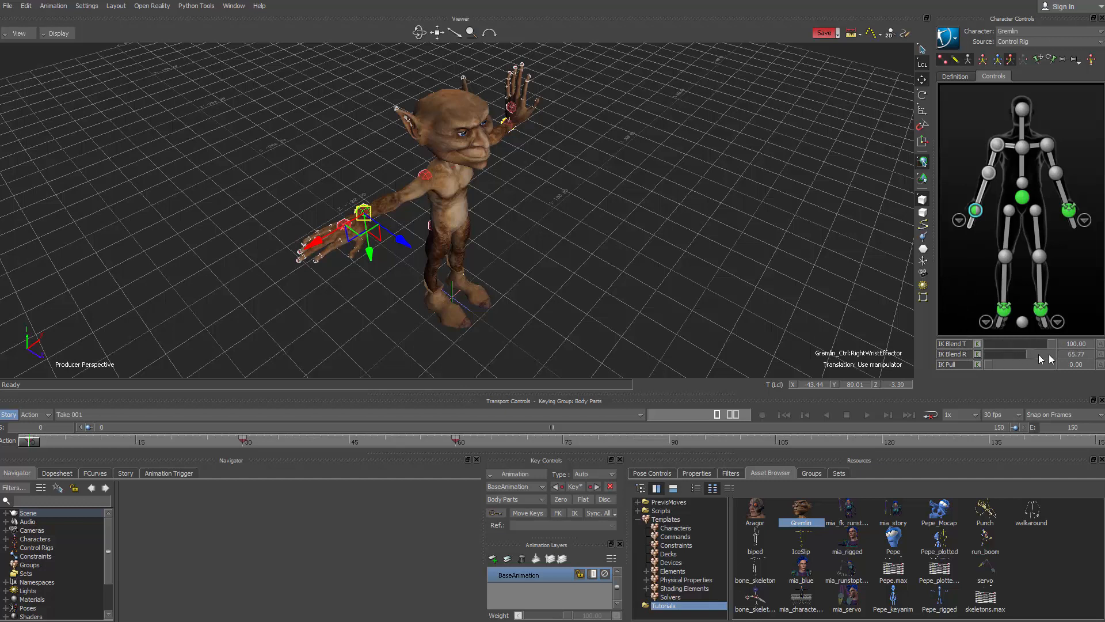
{"action": "left_click", "coordinate": [54, 443]}
{"action": "left_click_drag", "start_coordinate": [54, 443], "coordinate": [243, 443]}
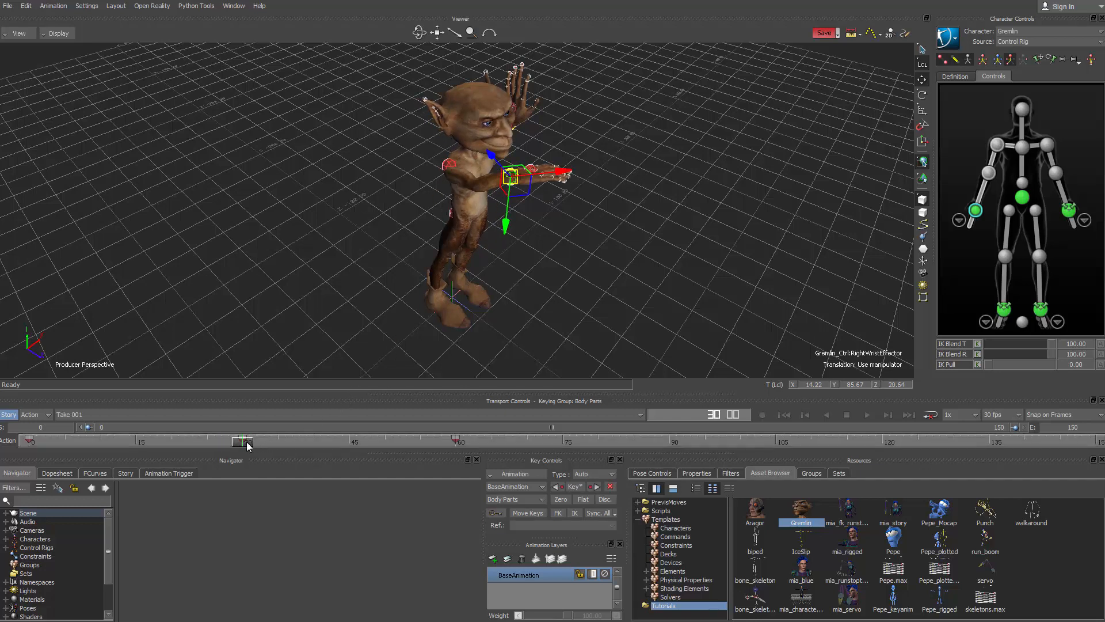
{"action": "mouse_move", "coordinate": [249, 446]}
{"action": "left_mouse_down"}
{"action": "mouse_move", "coordinate": [35, 445]}
{"action": "mouse_move", "coordinate": [242, 444]}
{"action": "left_mouse_up"}
Return to frame 0 and set the right wrist effector's IK Blend T and IK Blend R to 0.
{"action": "left_click_drag", "start_coordinate": [65, 441], "coordinate": [22, 447]}
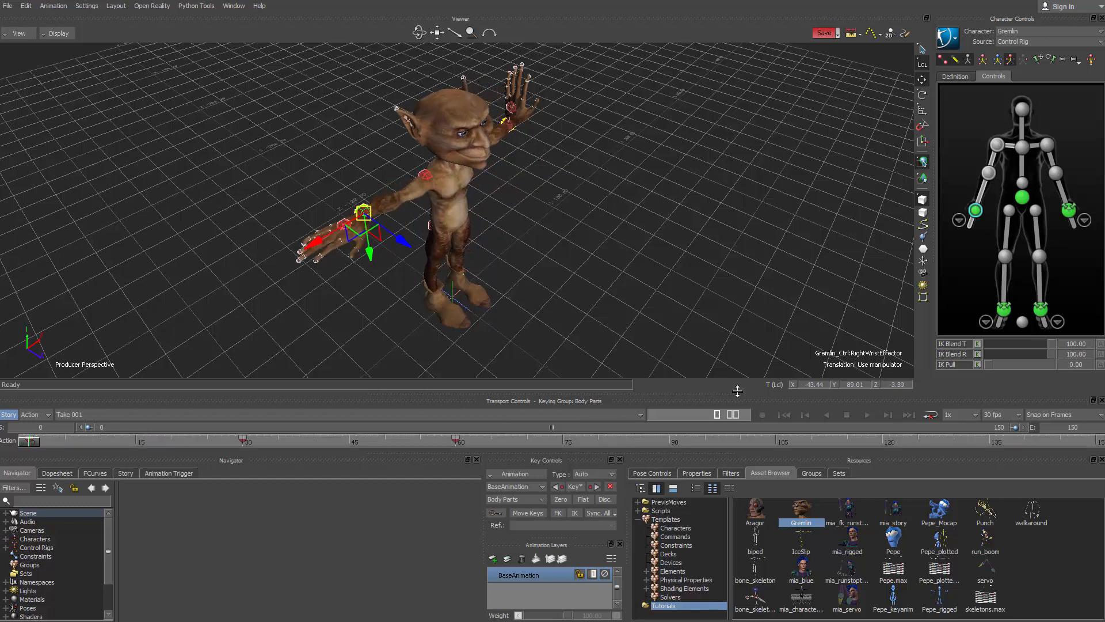
{"action": "left_click_drag", "start_coordinate": [1047, 343], "coordinate": [982, 345]}
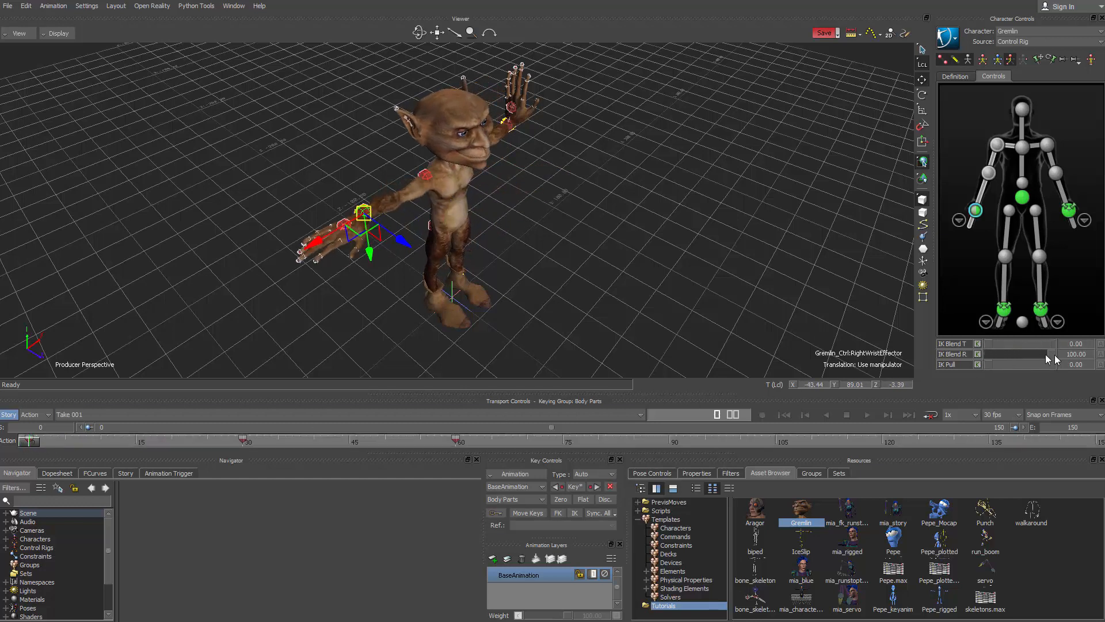
{"action": "left_click_drag", "start_coordinate": [1052, 354], "coordinate": [958, 356]}
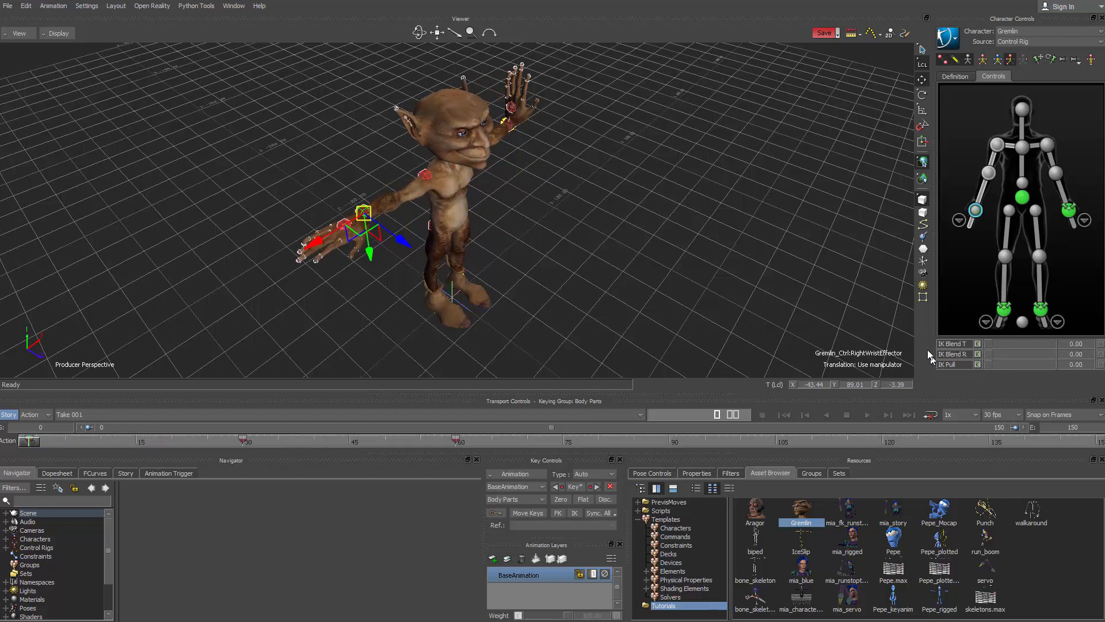
{"action": "mouse_move", "coordinate": [36, 441]}
{"action": "left_mouse_down"}
{"action": "mouse_move", "coordinate": [197, 441]}
{"action": "mouse_move", "coordinate": [30, 441]}
{"action": "left_mouse_up"}
{"action": "left_click_drag", "start_coordinate": [561, 254], "coordinate": [526, 236], "text": "ctrl+shift"}
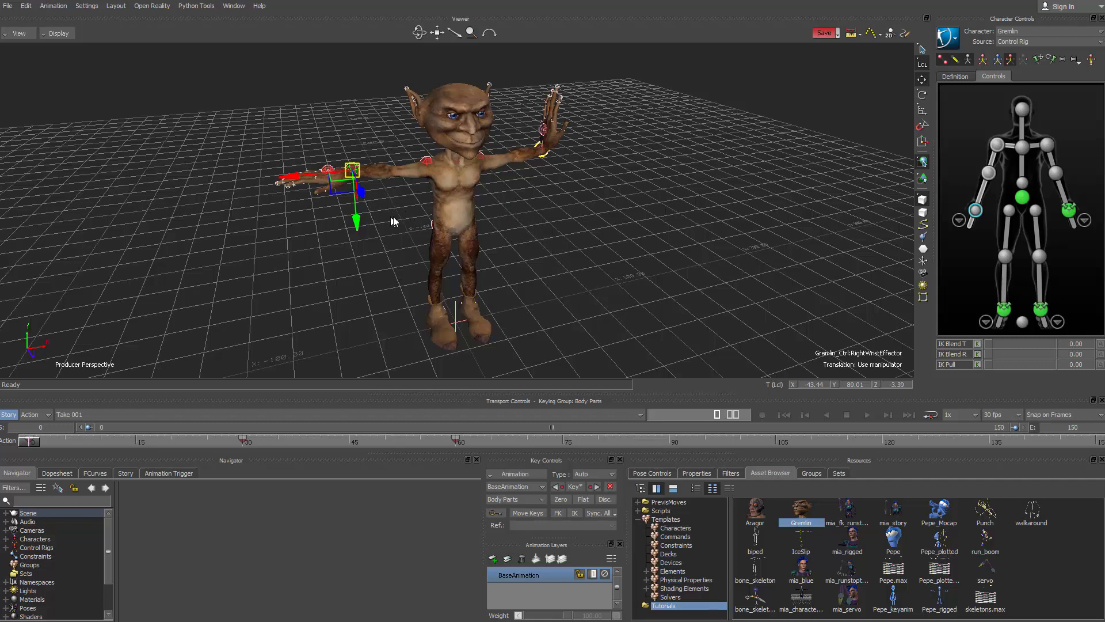
{"action": "left_click_drag", "start_coordinate": [391, 220], "coordinate": [418, 228], "text": "alt"}
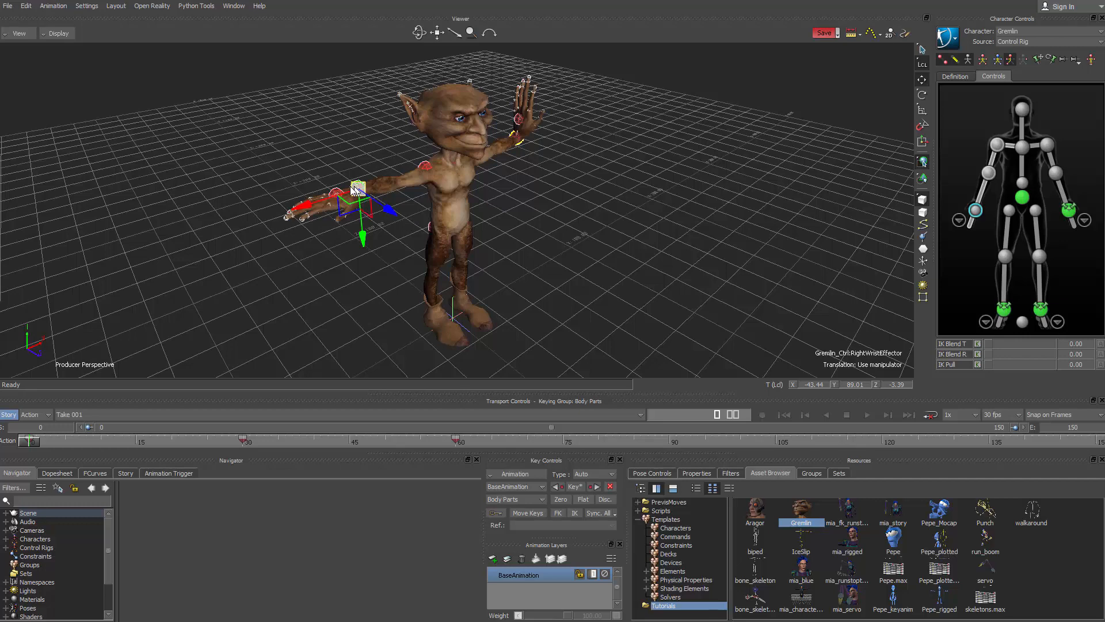
{"action": "left_click_drag", "start_coordinate": [388, 210], "coordinate": [437, 253], "text": "alt"}
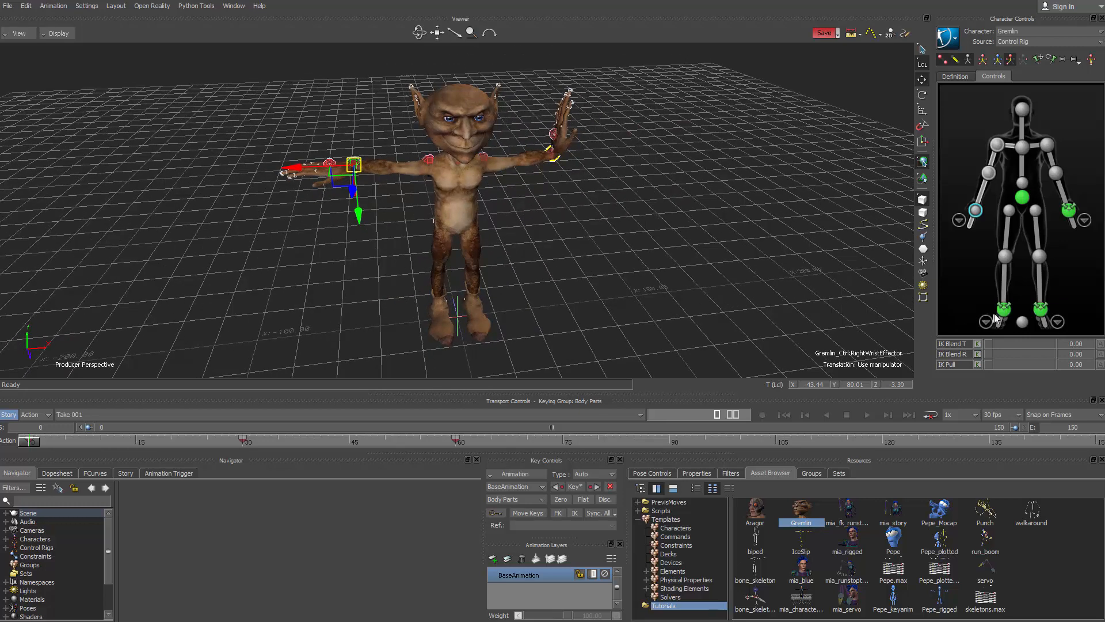
Compare the IK Blend T and IK Blend R settings of the left ankle effector with those of the right wrist effector.
{"action": "left_click", "coordinate": [1040, 310]}
{"action": "left_click", "coordinate": [1043, 311]}
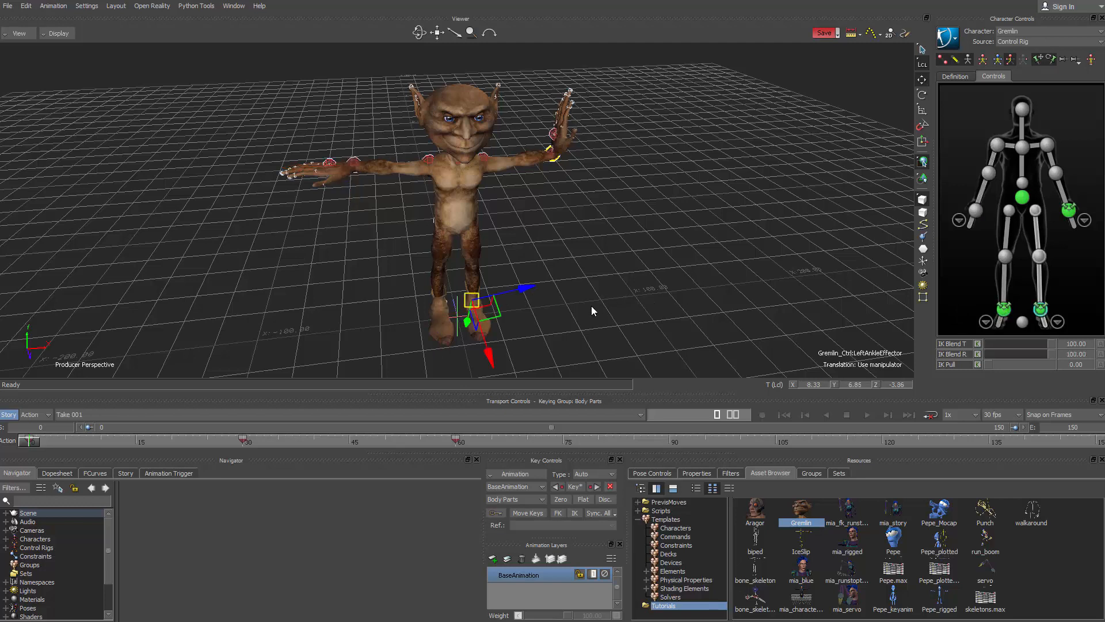
{"action": "left_click", "coordinate": [975, 211]}
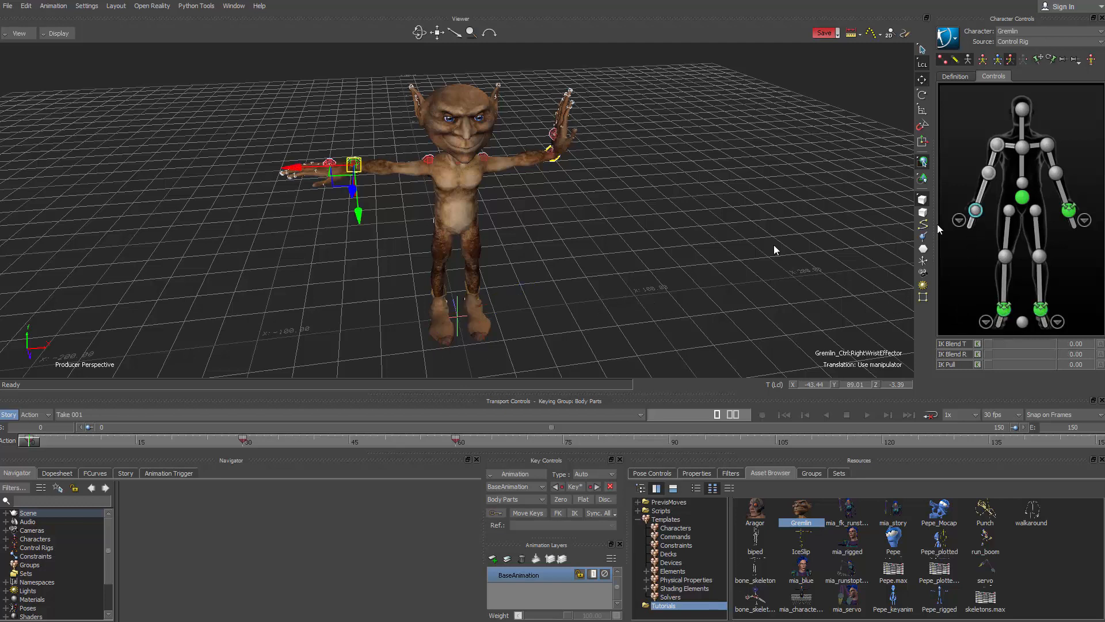
Try to move the right shoulder effector with its local translation manipulator and reselect the right wrist effector.
{"action": "left_click_drag", "start_coordinate": [396, 216], "coordinate": [430, 199], "text": "ctrl+shift"}
{"action": "left_click", "coordinate": [426, 170]}
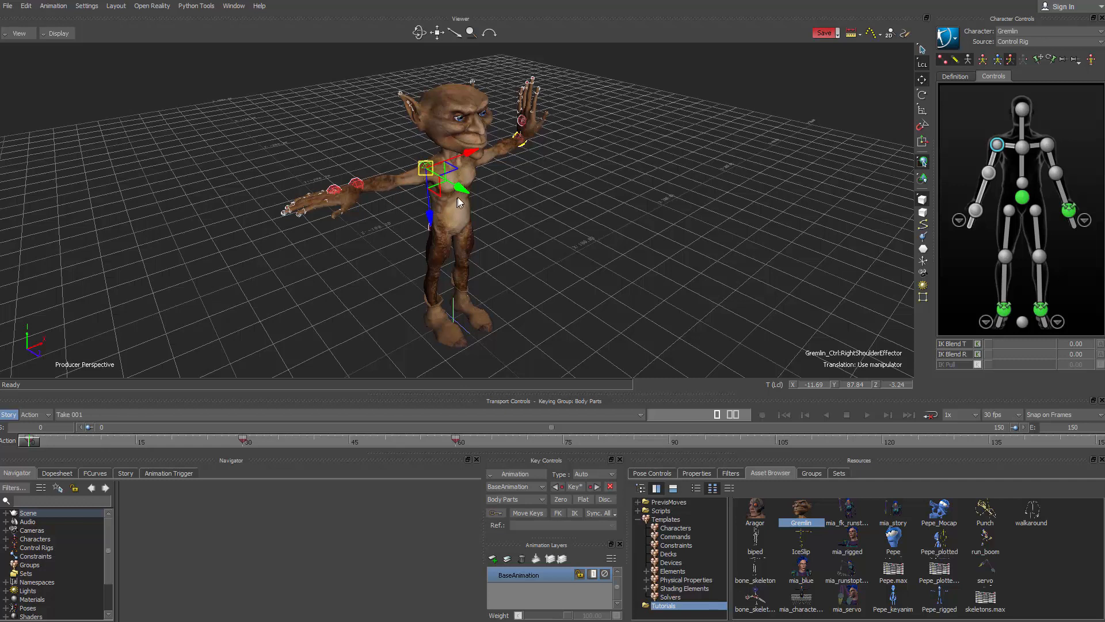
{"action": "left_click_drag", "start_coordinate": [443, 194], "coordinate": [467, 196]}
{"action": "left_click", "coordinate": [357, 188]}
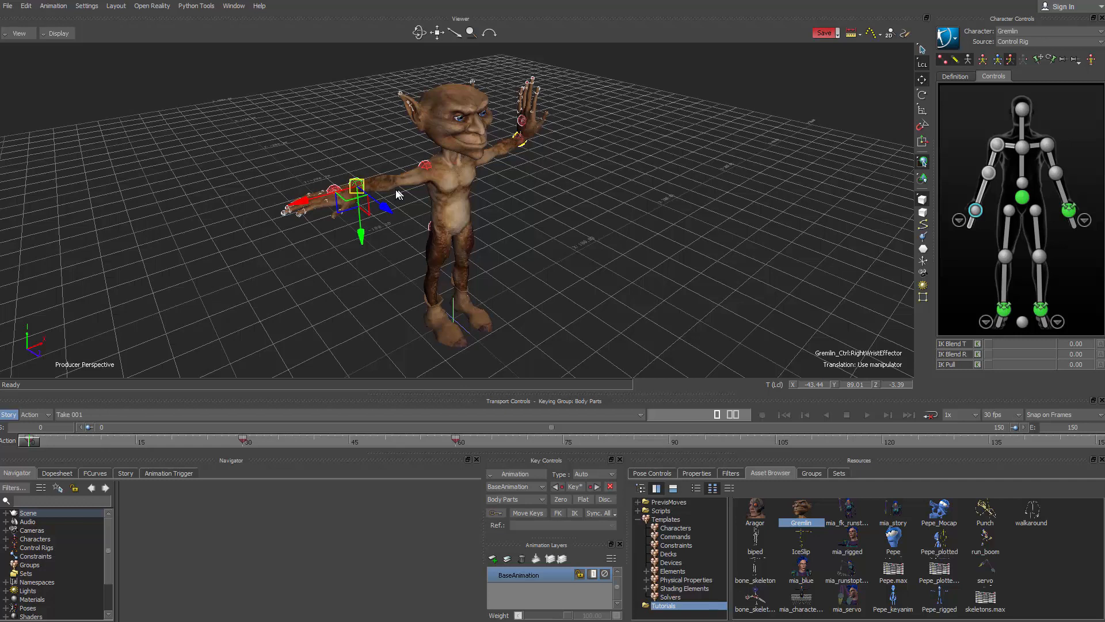
Compare the right wrist effector's manipulator in Global mode for translation and rotation, finishing with the Rotate tool in Local mode.
{"action": "left_click", "coordinate": [923, 64]}
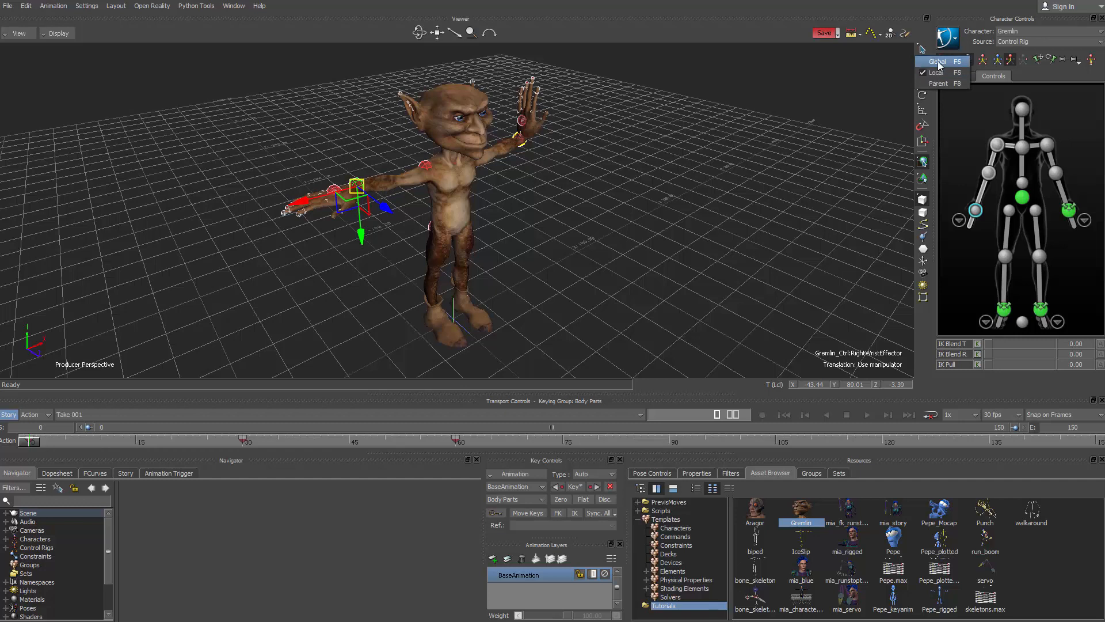
{"action": "left_click", "coordinate": [937, 61]}
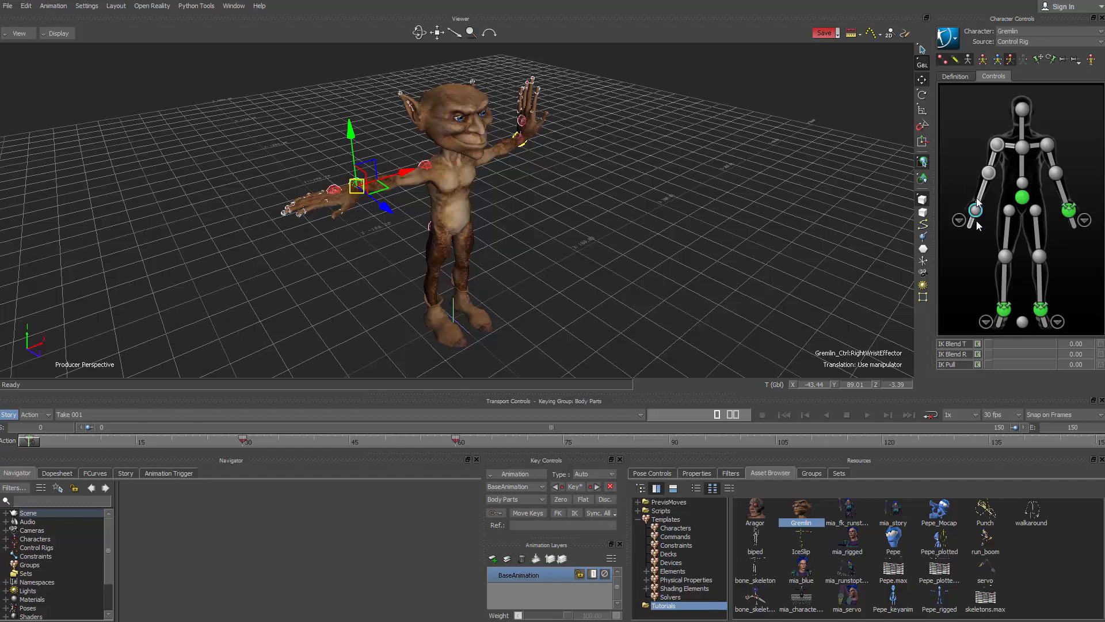
{"action": "left_click", "coordinate": [921, 94]}
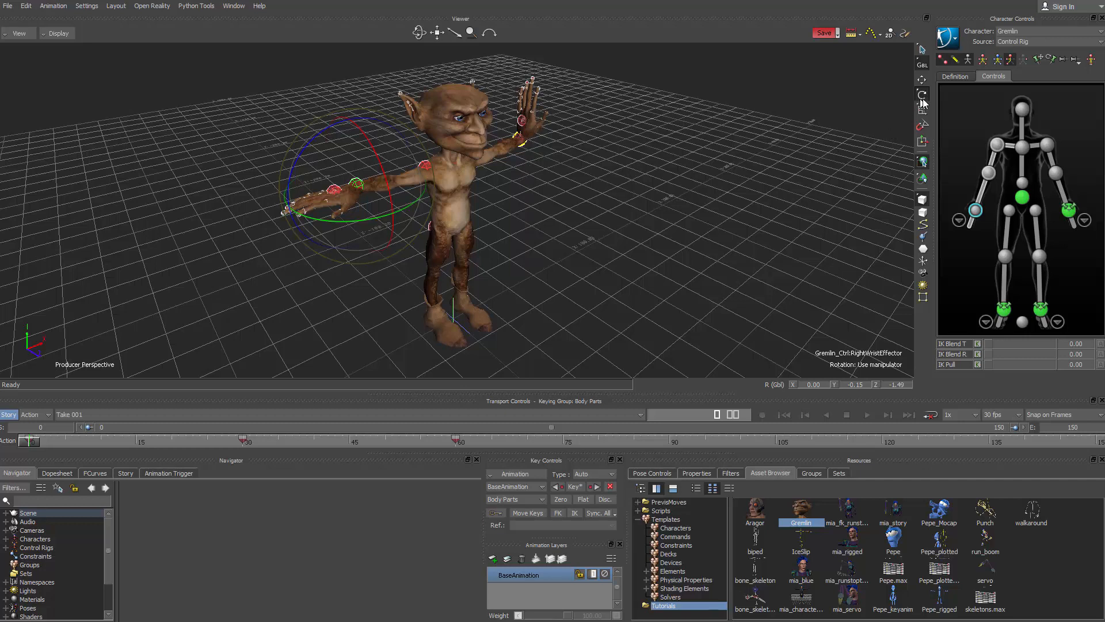
{"action": "left_click", "coordinate": [923, 65]}
Rotate the right shoulder effector about its local Y axis to about 73.31 degrees, lowering the arm beside the body.
{"action": "scroll", "coordinate": [526, 200], "scroll_direction": "up", "scroll_amount": 6}
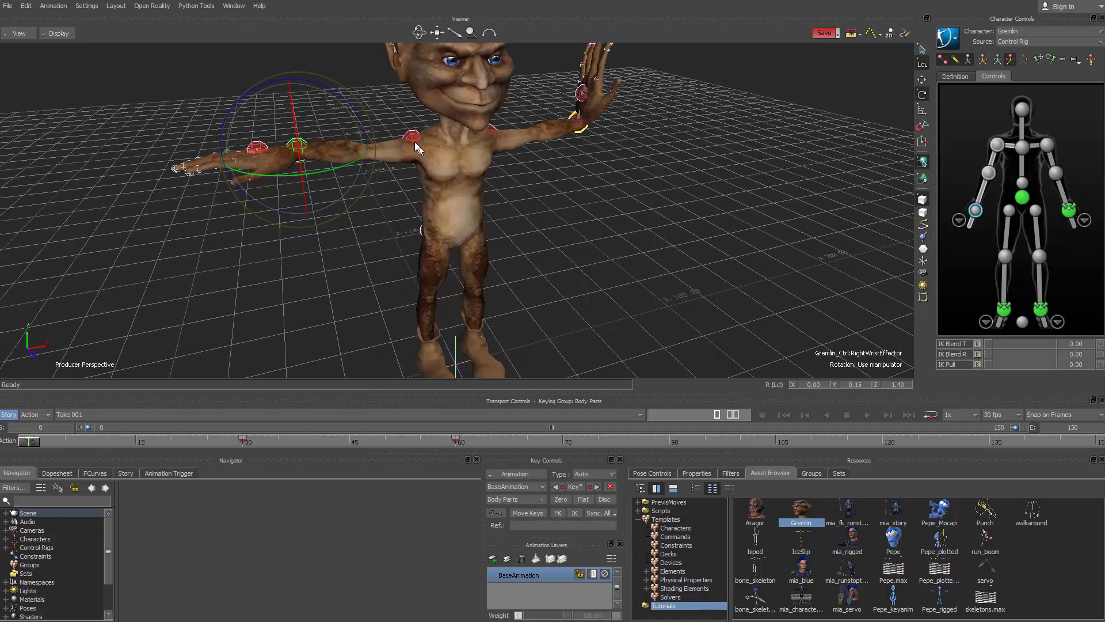
{"action": "left_click", "coordinate": [412, 139]}
{"action": "left_click_drag", "start_coordinate": [424, 161], "coordinate": [471, 212], "text": "ctrl+shift"}
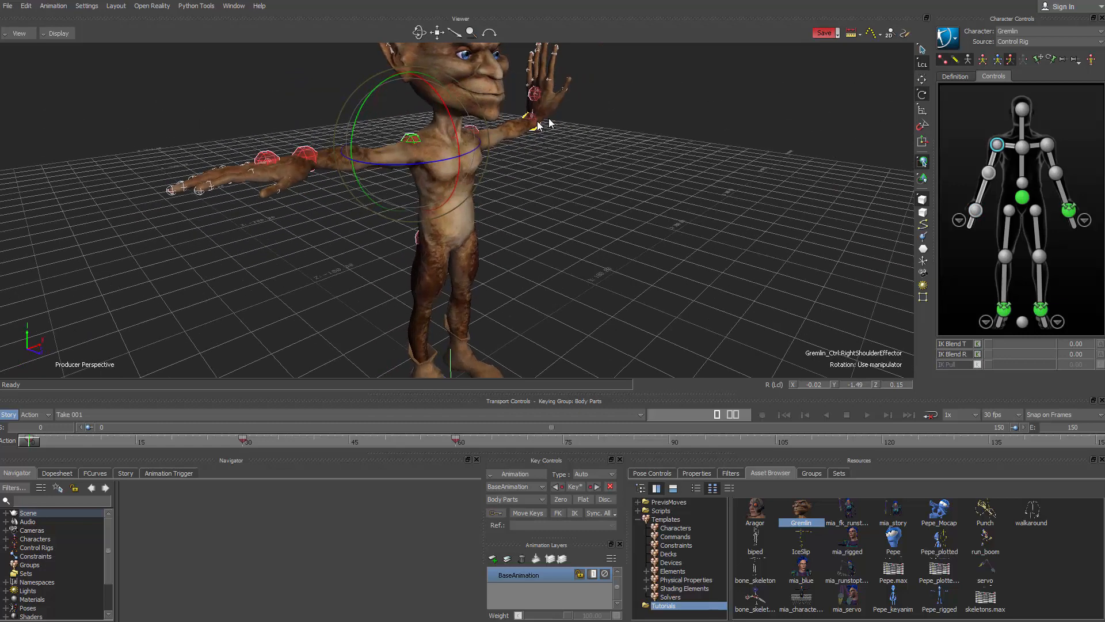
{"action": "left_click_drag", "start_coordinate": [358, 106], "coordinate": [443, 154]}
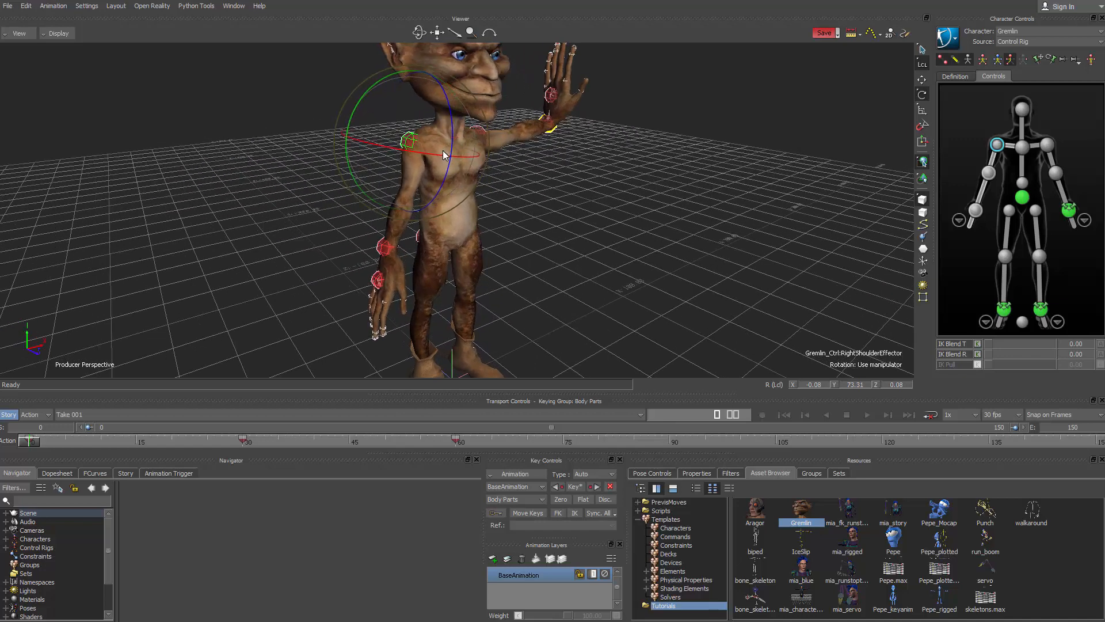
Try rotating the right shoulder effector about its red X axis in Global mode and return the reference mode to Local.
{"action": "left_click", "coordinate": [923, 63]}
{"action": "left_click", "coordinate": [938, 61]}
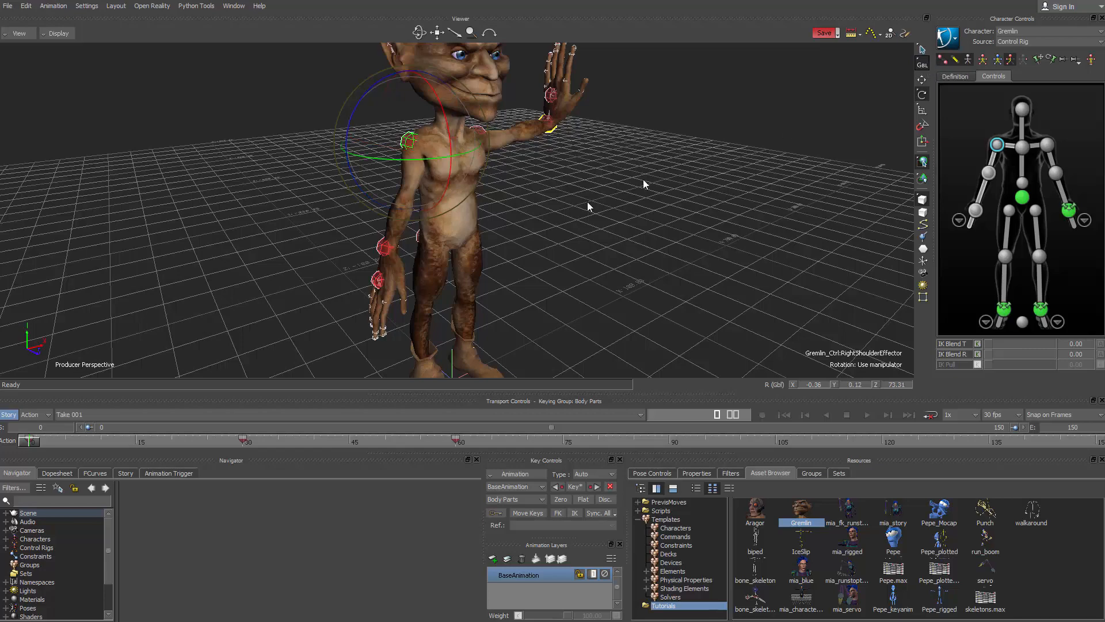
{"action": "left_click_drag", "start_coordinate": [530, 217], "coordinate": [498, 206], "text": "ctrl+shift"}
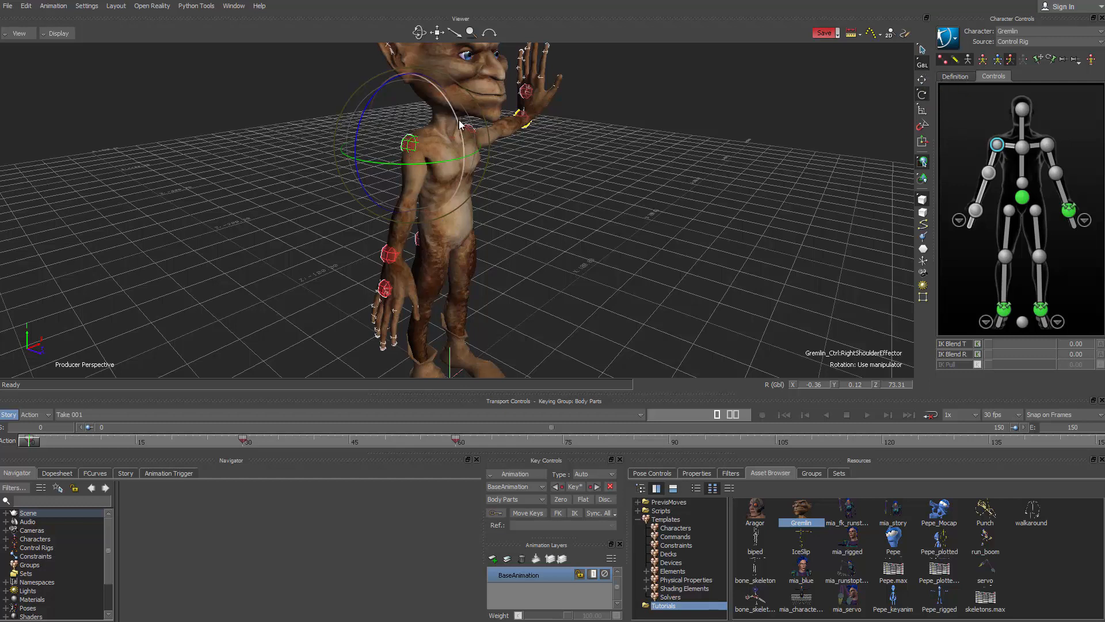
{"action": "left_click_drag", "start_coordinate": [461, 124], "coordinate": [445, 231]}
{"action": "left_click_drag", "start_coordinate": [448, 149], "coordinate": [469, 139]}
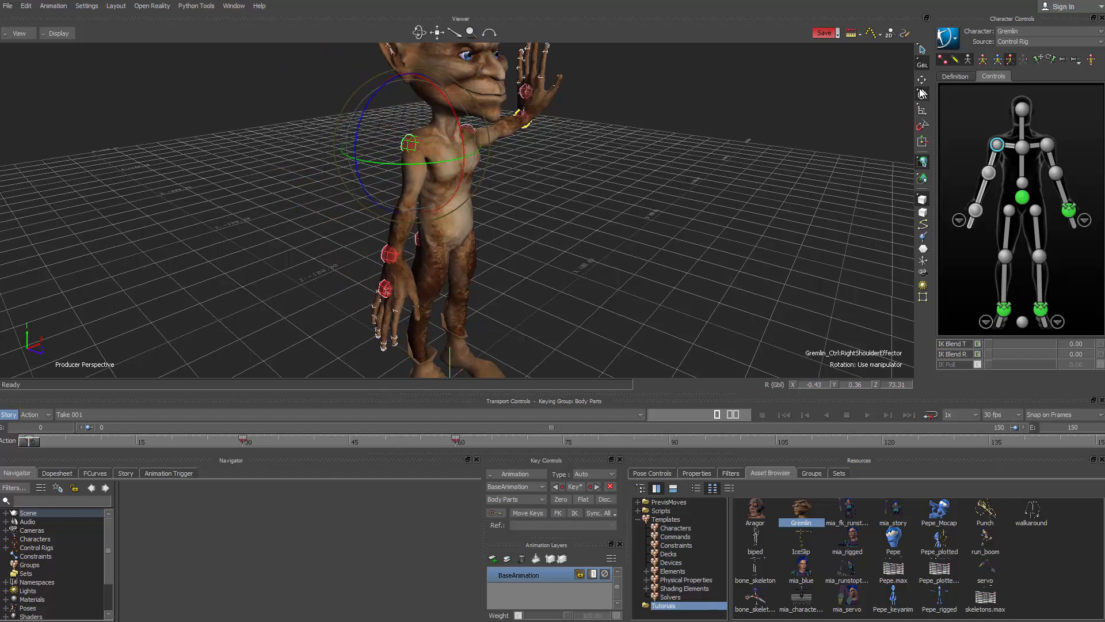
{"action": "left_click", "coordinate": [923, 65]}
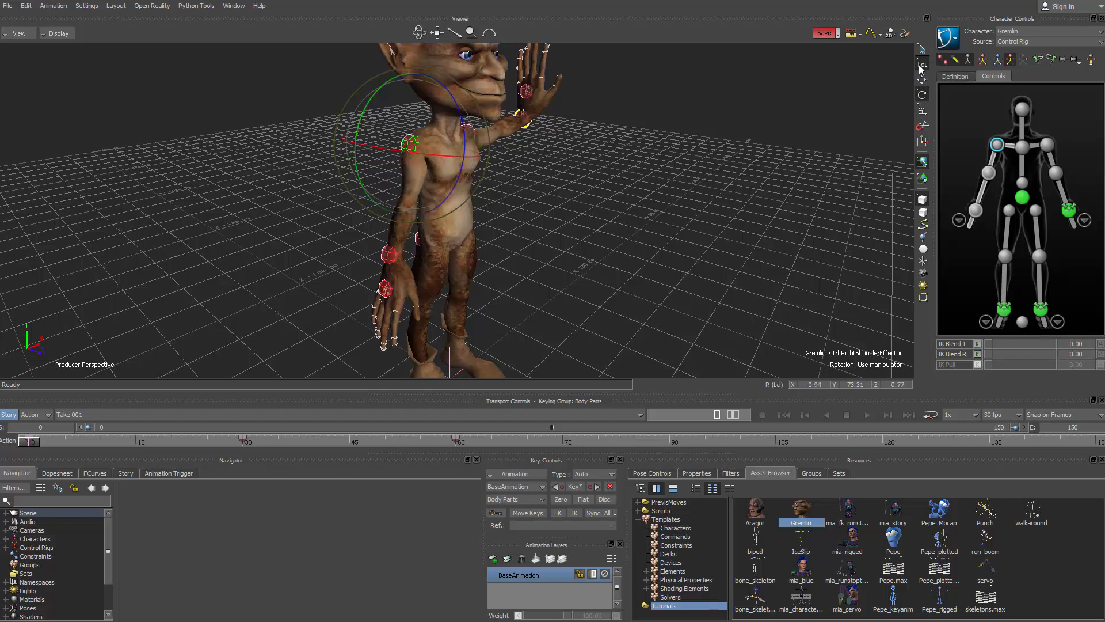
Compare the right wrist effector's translation axes in Local and Global modes, returning to the Rotate tool in Local mode.
{"action": "left_click", "coordinate": [974, 212]}
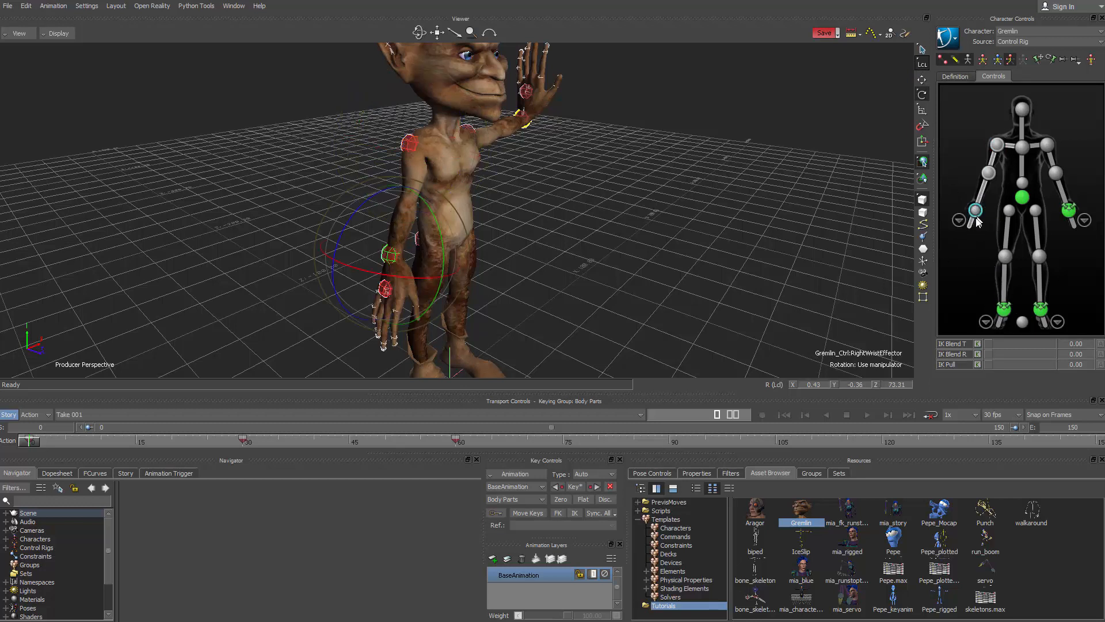
{"action": "left_click", "coordinate": [925, 80]}
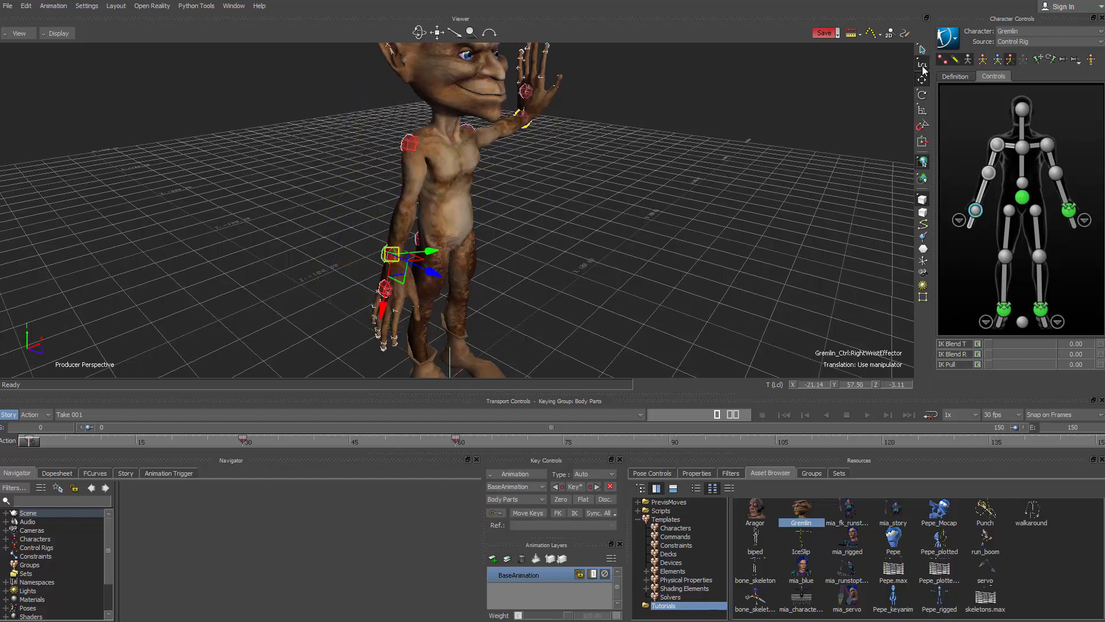
{"action": "left_click", "coordinate": [923, 66]}
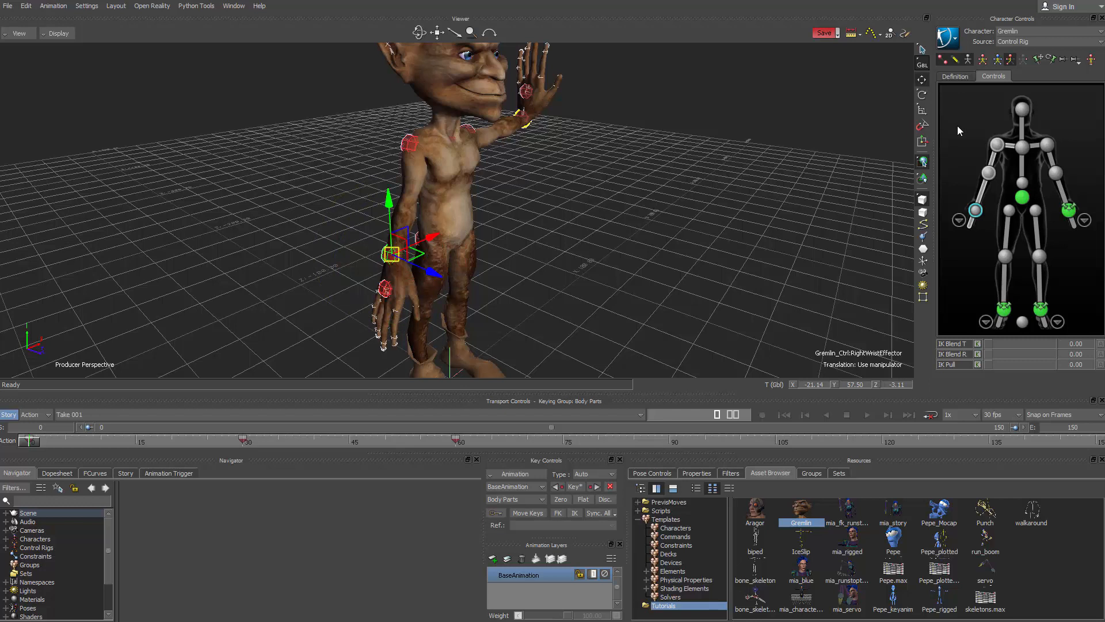
{"action": "right_click", "coordinate": [925, 66]}
{"action": "left_click", "coordinate": [935, 73]}
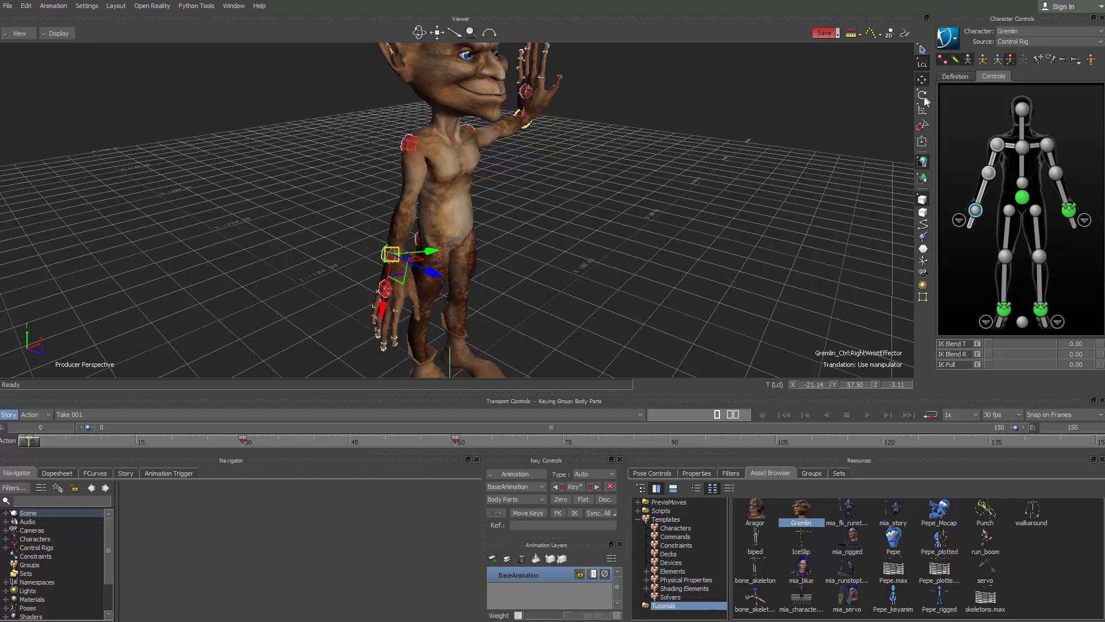
{"action": "left_click", "coordinate": [923, 95]}
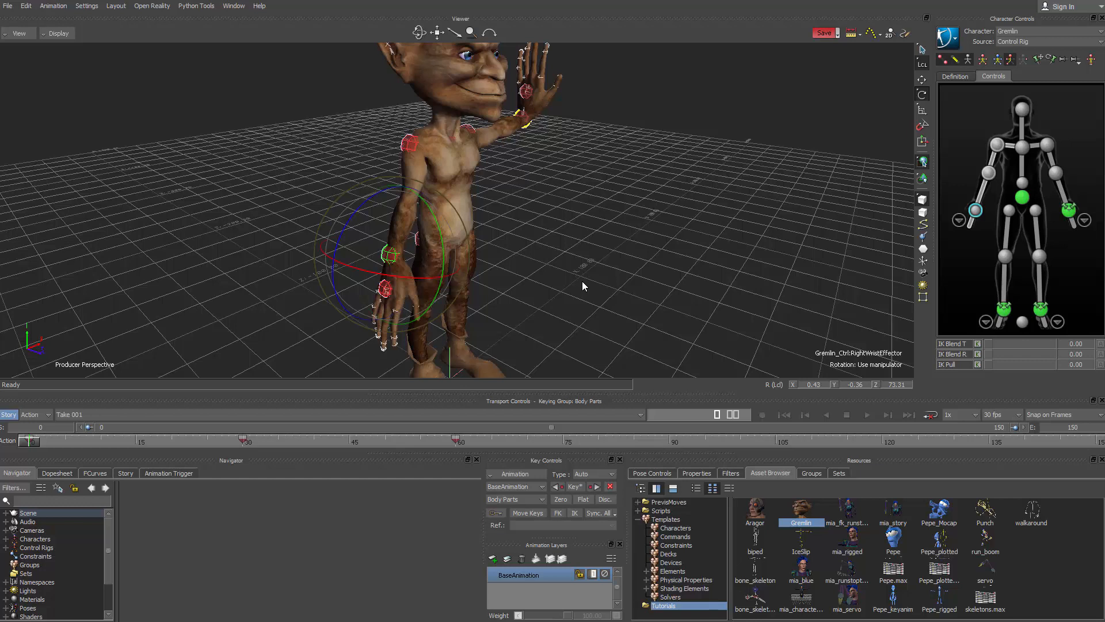
{"action": "left_click_drag", "start_coordinate": [654, 294], "coordinate": [550, 283], "text": "ctrl"}
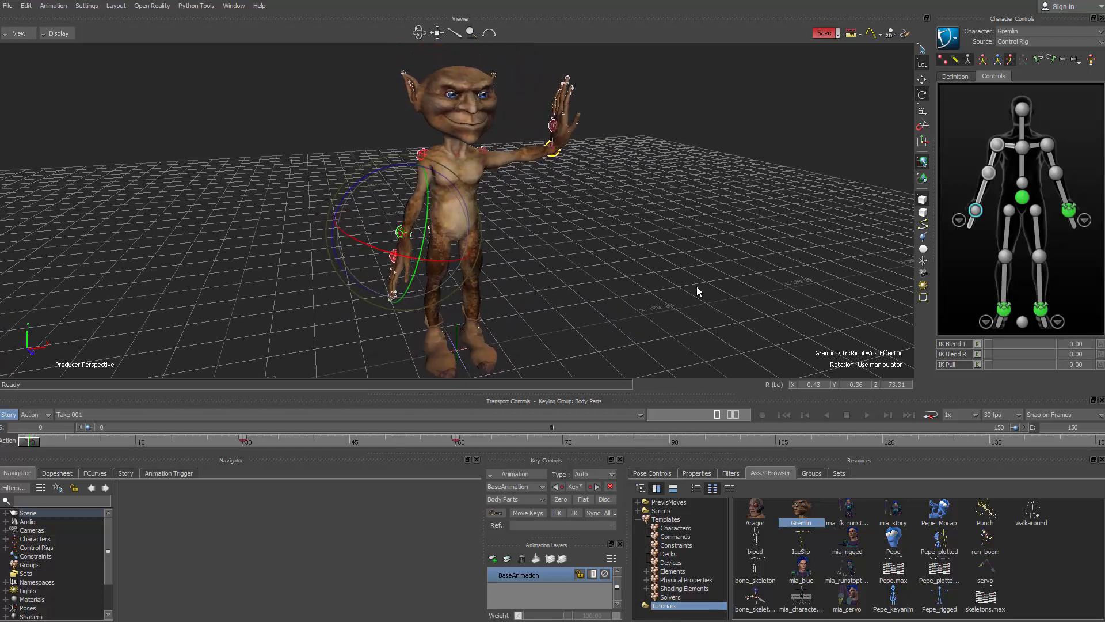